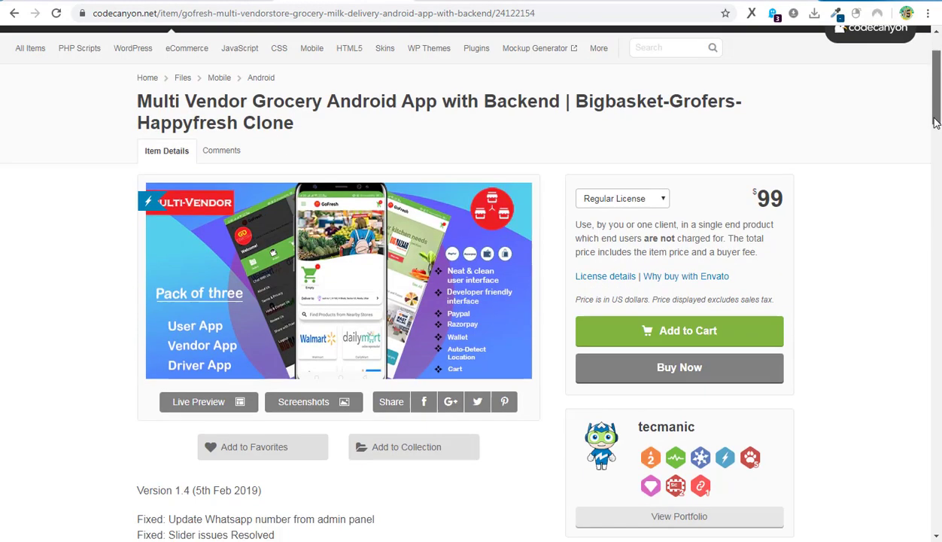
Look over the Multi Vendor Grocery Android App item page on CodeCanyon and switch to the grocery admin login page.
{"action": "left_click_drag", "start_coordinate": [934, 88], "coordinate": [931, 166]}
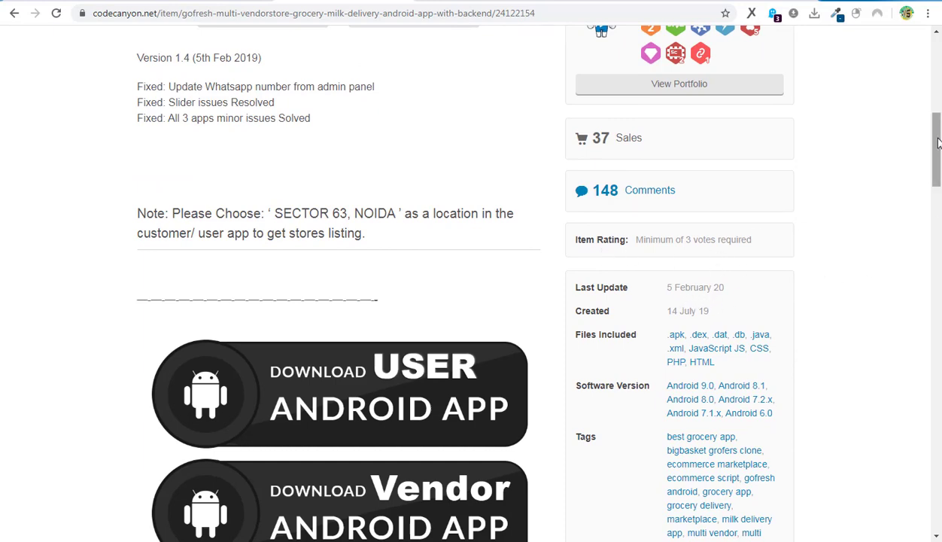
{"action": "left_click_drag", "start_coordinate": [938, 143], "coordinate": [938, 28]}
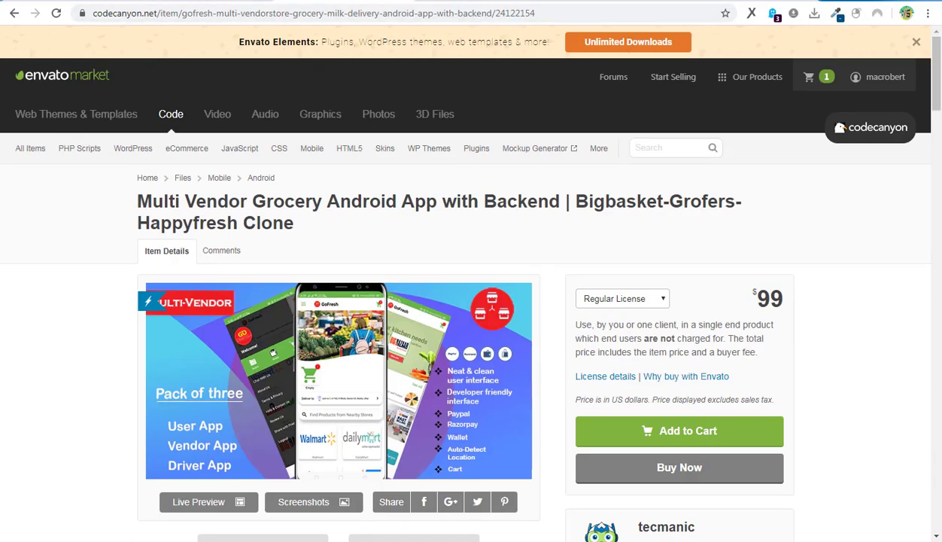
{"action": "left_click", "coordinate": [195, 2]}
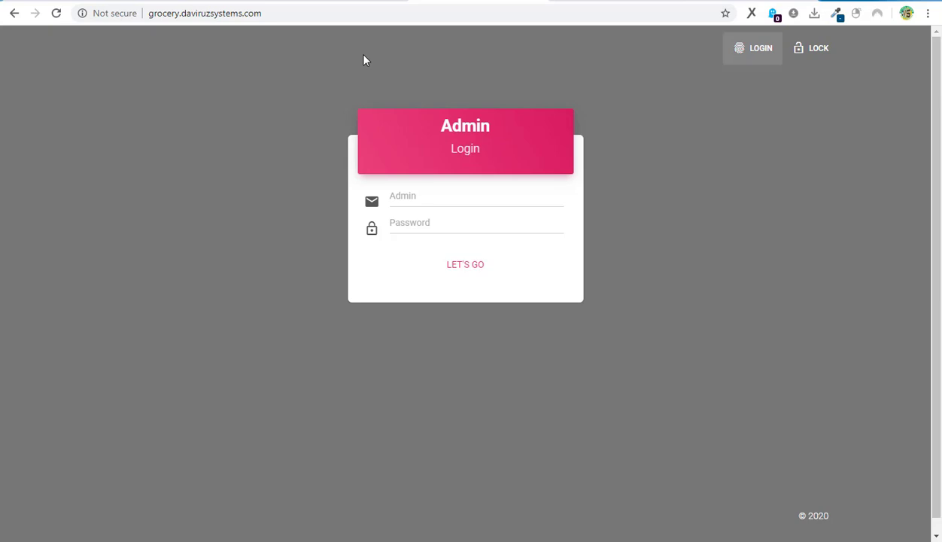
Copy the user e-mail listed under ADMIN DEMO on the CodeCanyon item page into the login form's Admin field.
{"action": "left_click", "coordinate": [331, 2]}
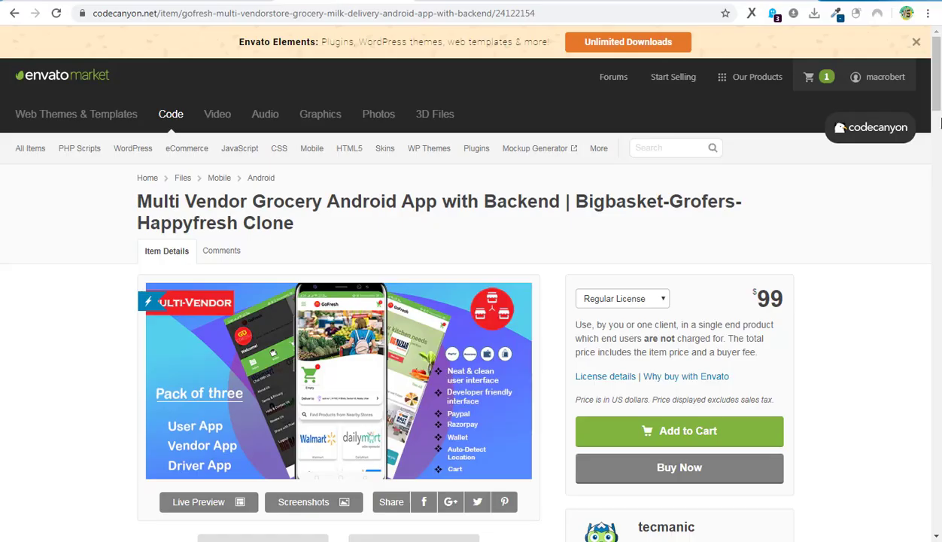
{"action": "left_click_drag", "start_coordinate": [938, 95], "coordinate": [938, 273]}
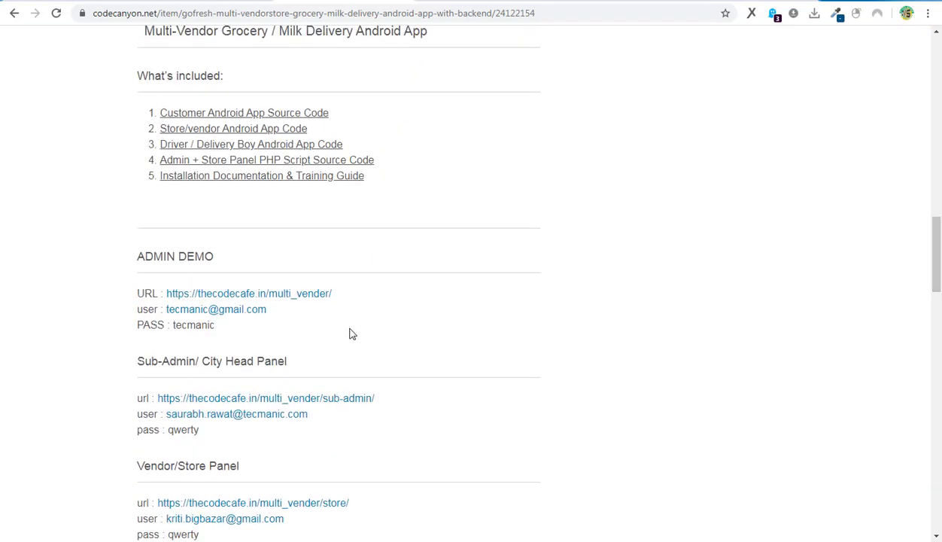
{"action": "left_click_drag", "start_coordinate": [282, 314], "coordinate": [166, 309]}
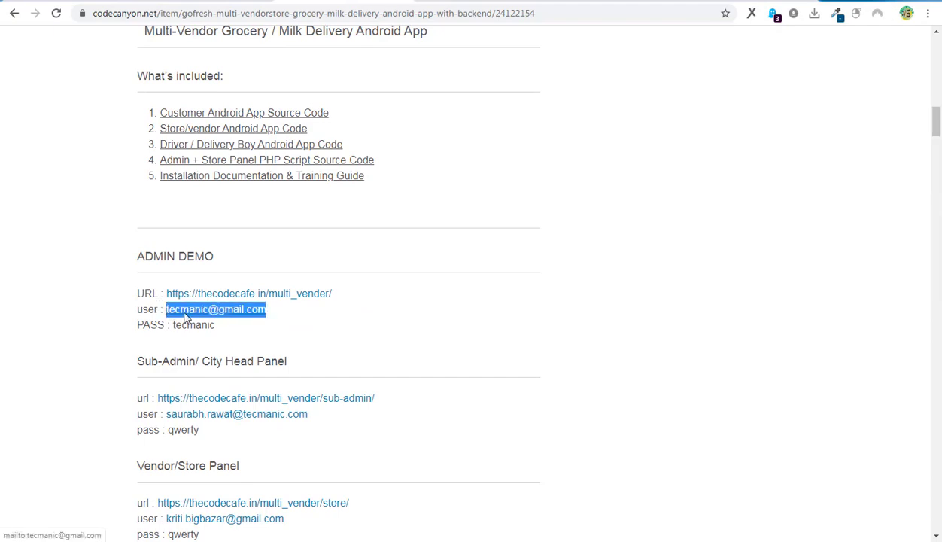
{"action": "right_click", "coordinate": [167, 308]}
{"action": "left_click", "coordinate": [200, 430]}
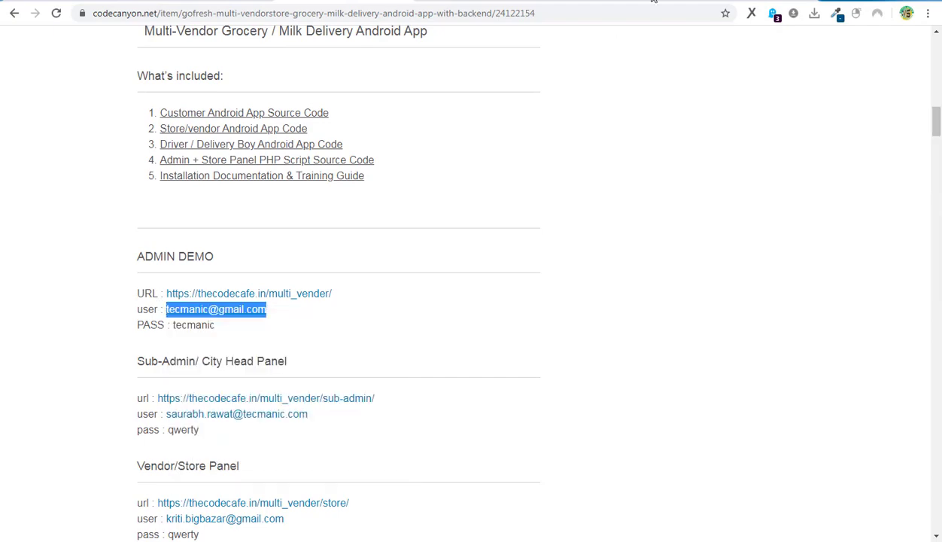
{"action": "key", "text": "ctrl+Tab"}
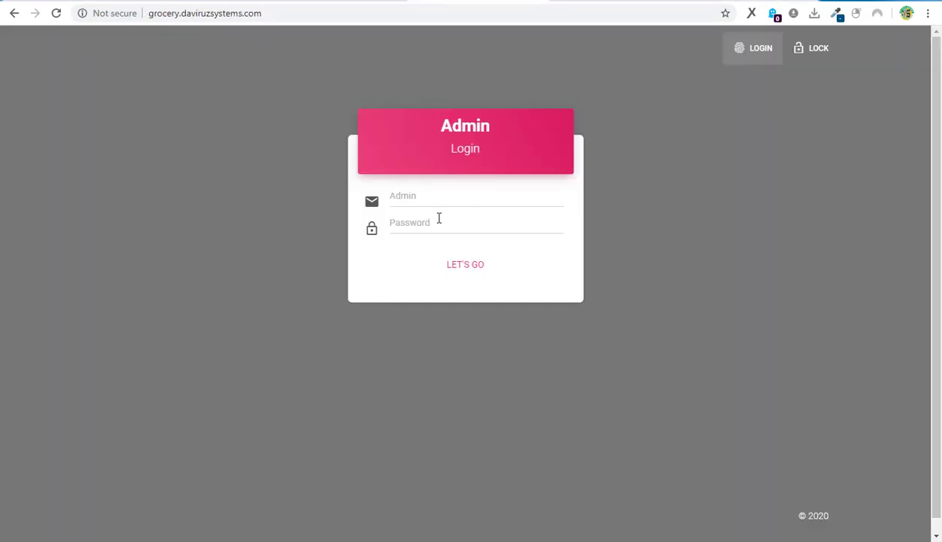
{"action": "right_click", "coordinate": [437, 203]}
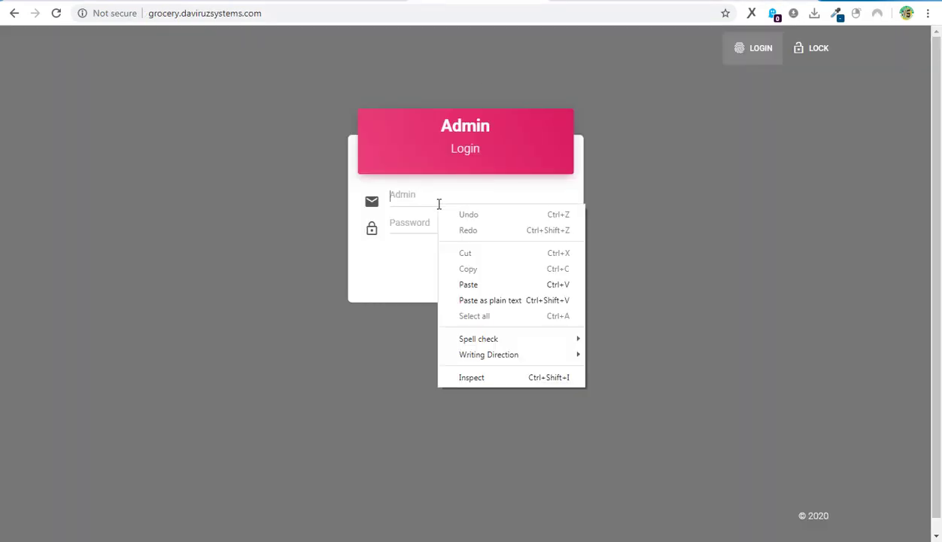
{"action": "left_click", "coordinate": [477, 285]}
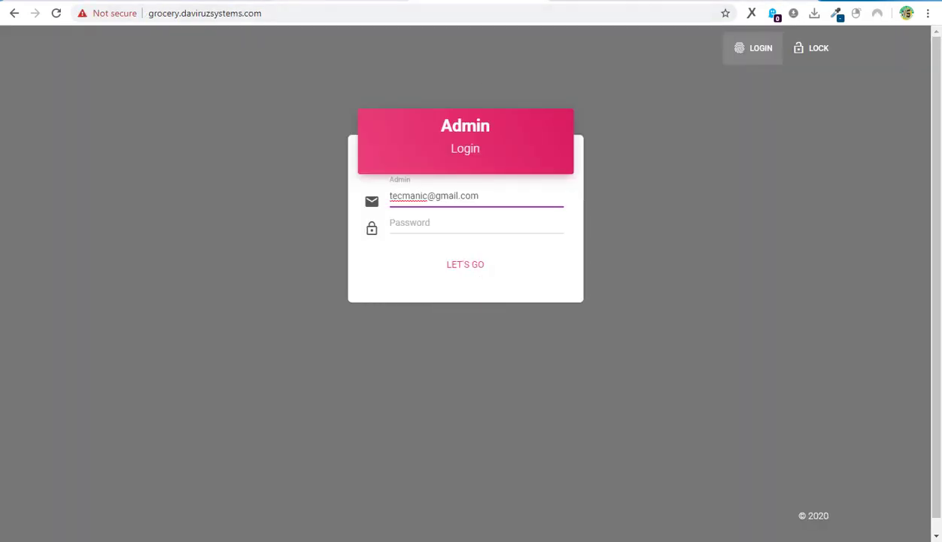
Copy the password listed under ADMIN DEMO on the CodeCanyon item page into the login form's Password field.
{"action": "key", "text": "ctrl+shift+Tab"}
{"action": "double_click", "coordinate": [186, 325]}
{"action": "right_click", "coordinate": [187, 325]}
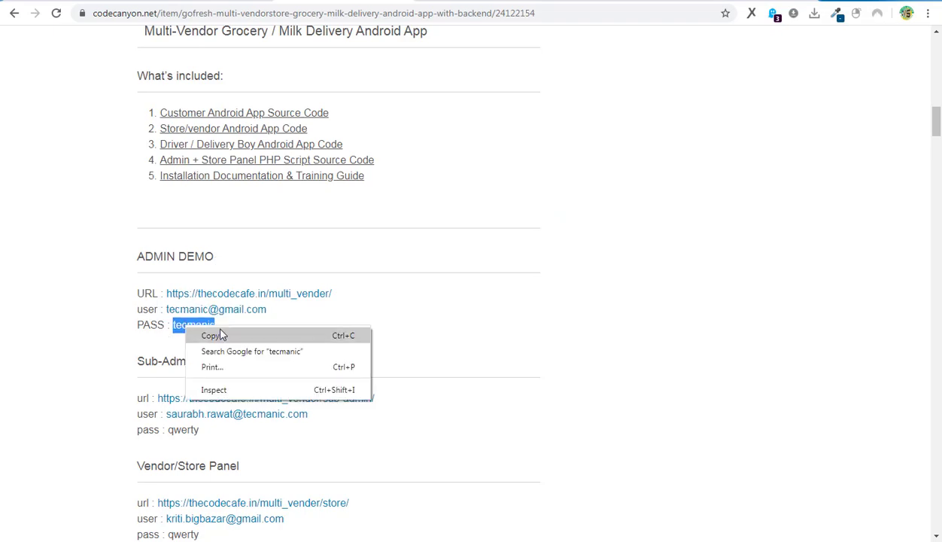
{"action": "left_click", "coordinate": [238, 351]}
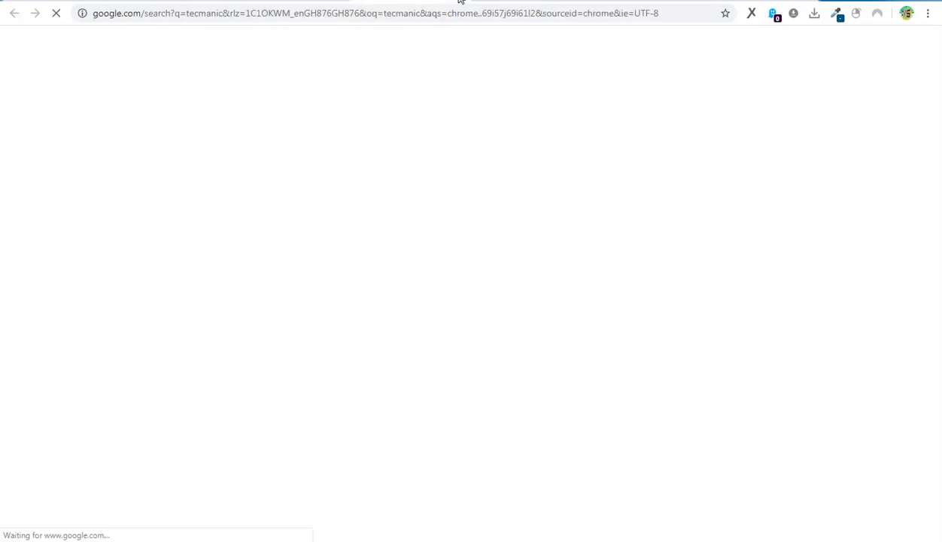
{"action": "key", "text": "ctrl+shift+Tab"}
{"action": "right_click", "coordinate": [198, 326]}
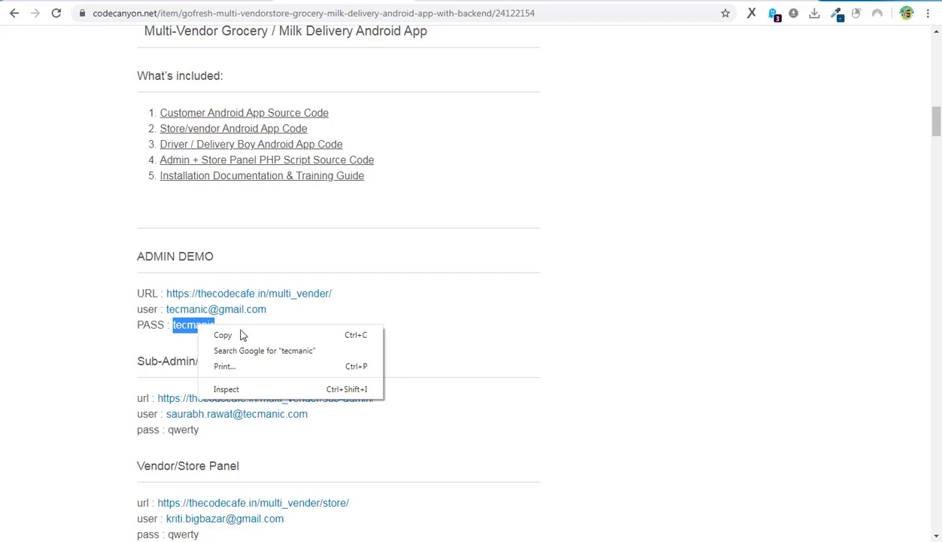
{"action": "left_click", "coordinate": [239, 334]}
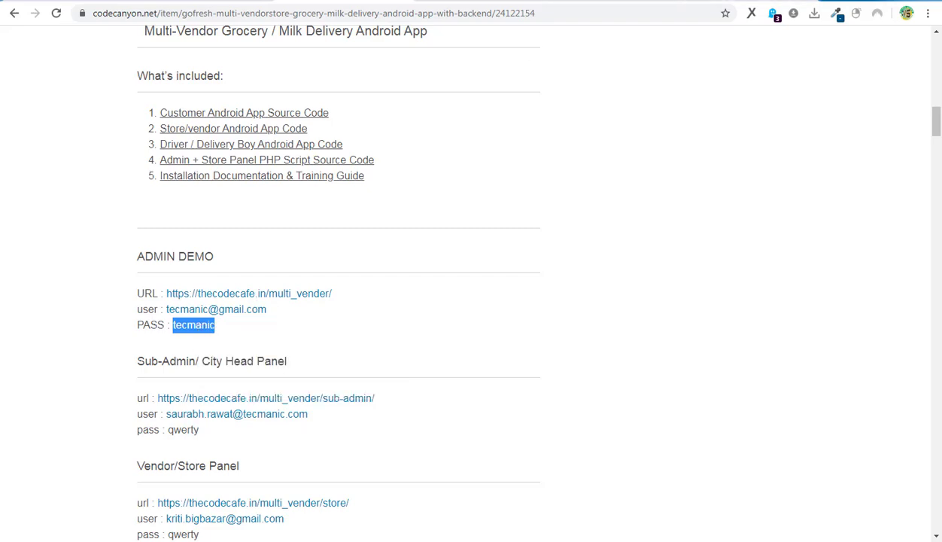
{"action": "key", "text": "ctrl+Tab"}
{"action": "right_click", "coordinate": [448, 232]}
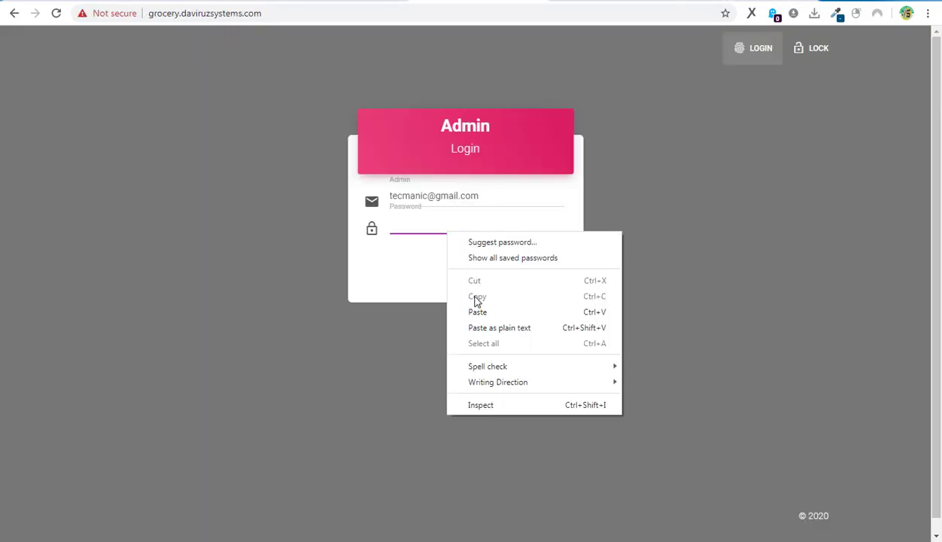
{"action": "left_click", "coordinate": [475, 311]}
Log in to the grocery admin panel without letting the browser save the password, and open the City page.
{"action": "left_click", "coordinate": [470, 258]}
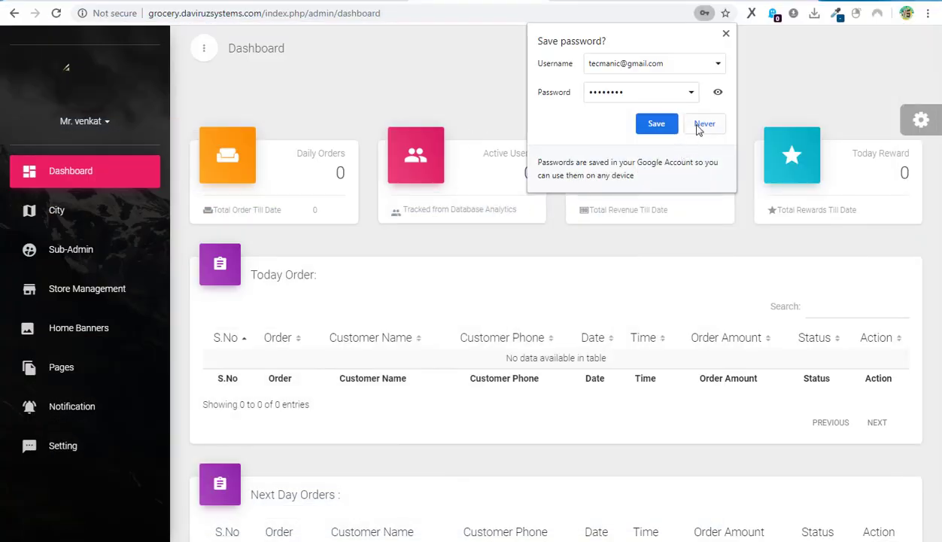
{"action": "left_click", "coordinate": [702, 123]}
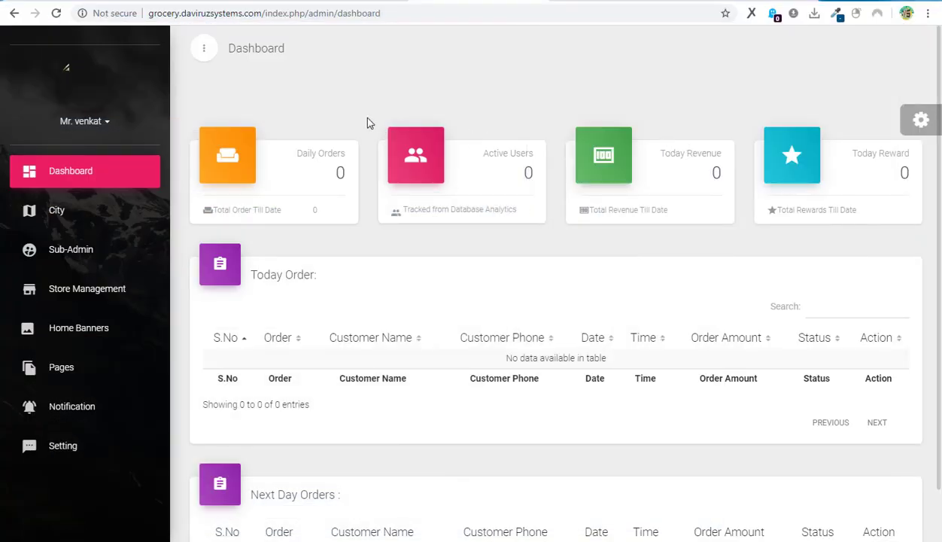
{"action": "left_click", "coordinate": [81, 211]}
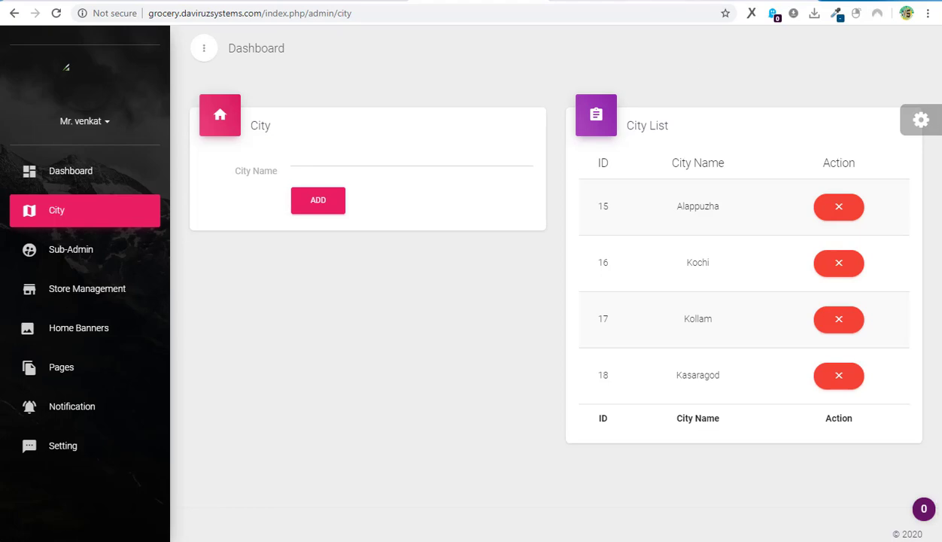
Switch to cPanel and create the subdomain grocery1 on daviruzsystems.com with document root grocery1.daviruzsystems.com.
{"action": "left_click", "coordinate": [626, 1]}
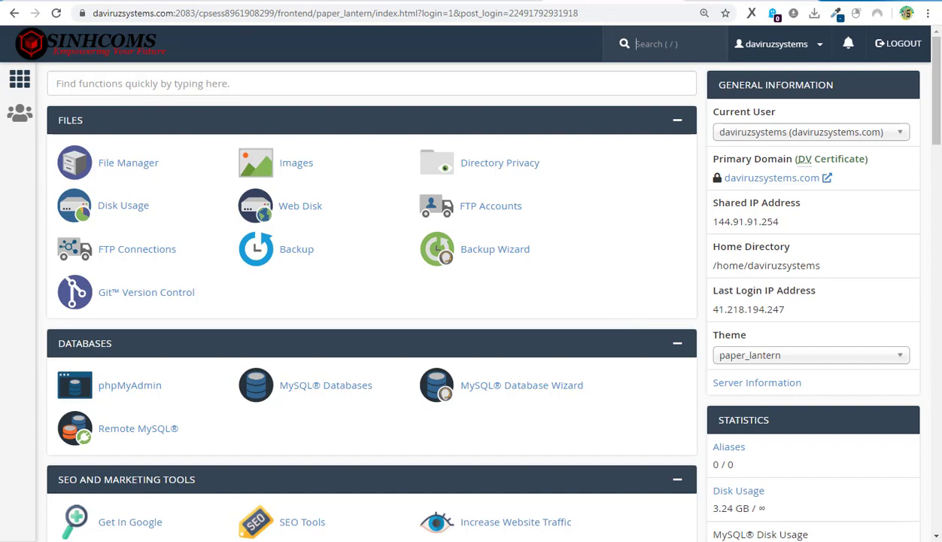
{"action": "scroll", "coordinate": [939, 90], "scroll_direction": "down", "scroll_amount": 7}
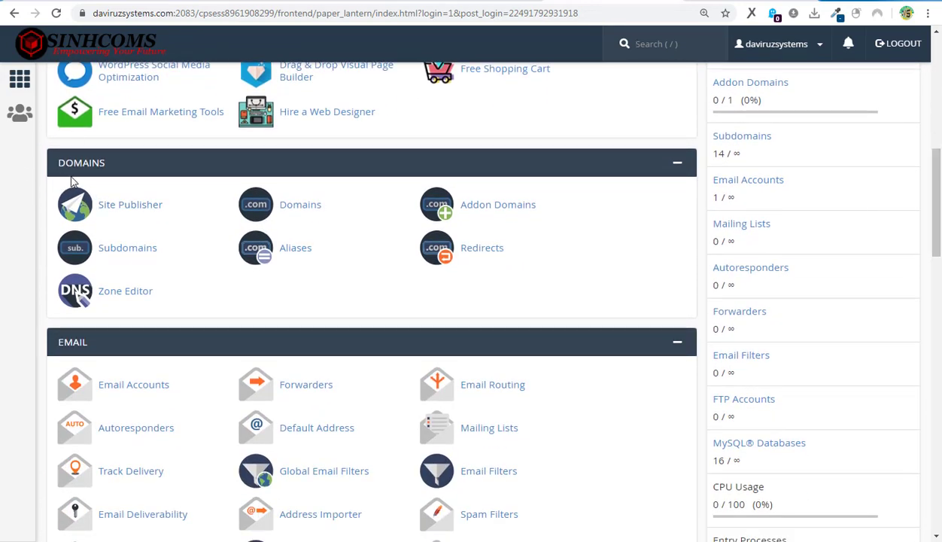
{"action": "left_click", "coordinate": [134, 260]}
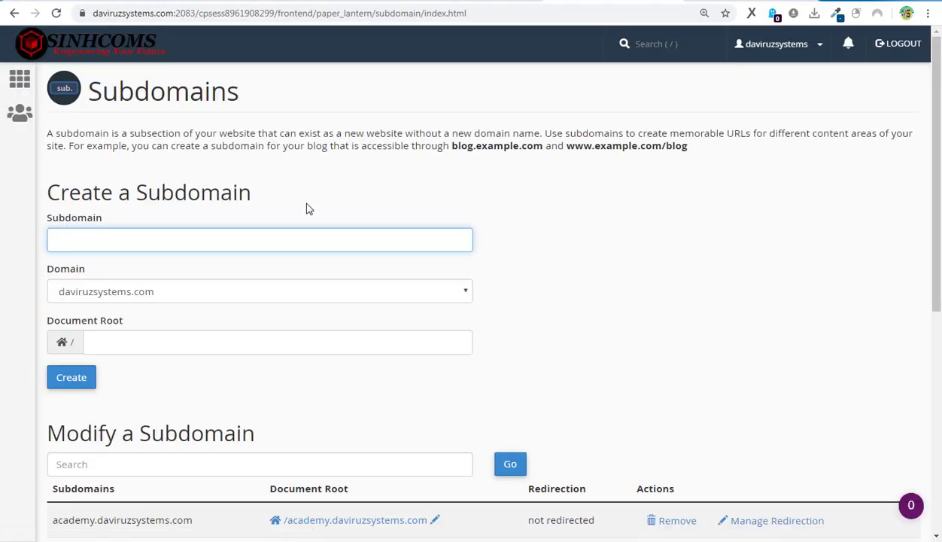
{"action": "type", "text": "grocery1"}
{"action": "left_click", "coordinate": [389, 349]}
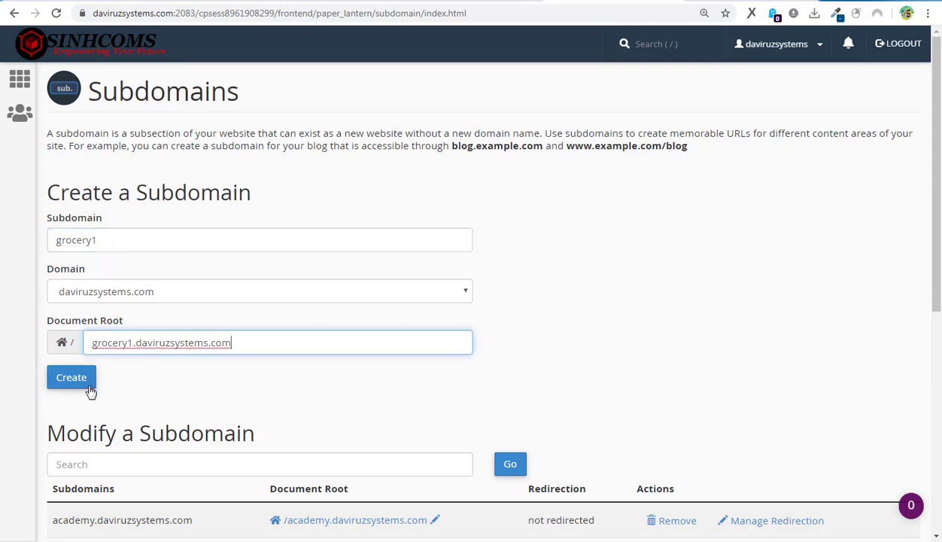
{"action": "left_click", "coordinate": [85, 391]}
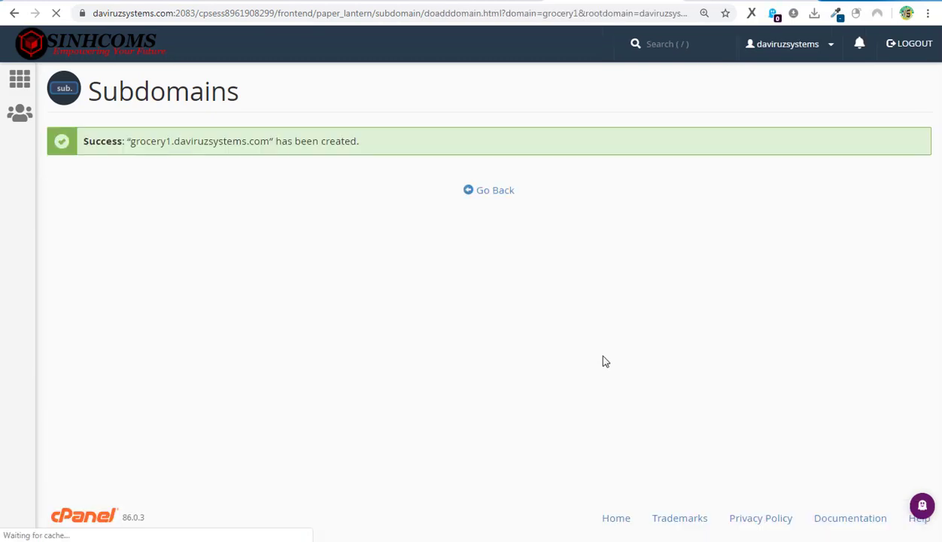
{"action": "left_click", "coordinate": [492, 191]}
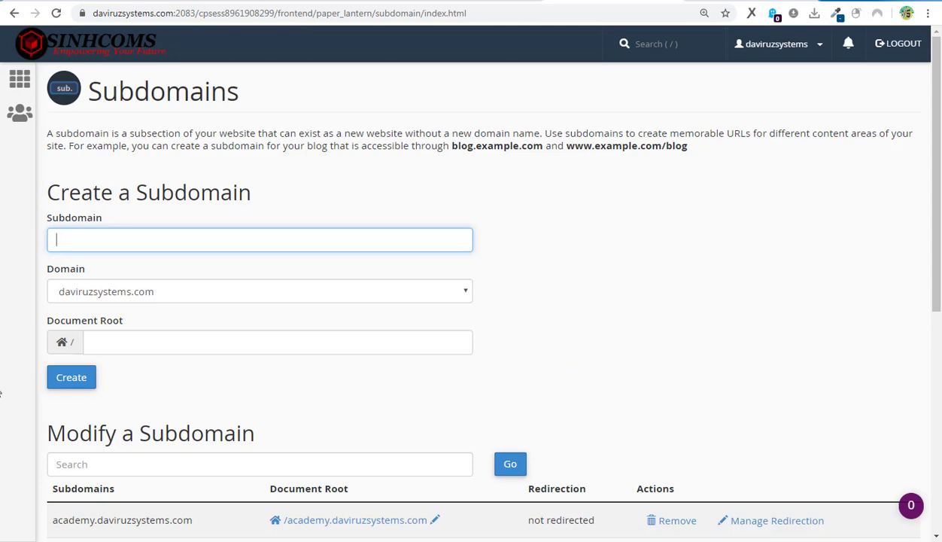
Create a new MySQL database named grocery1 with the daviruzs_ prefix, and return to the MySQL Databases page.
{"action": "left_click", "coordinate": [19, 79]}
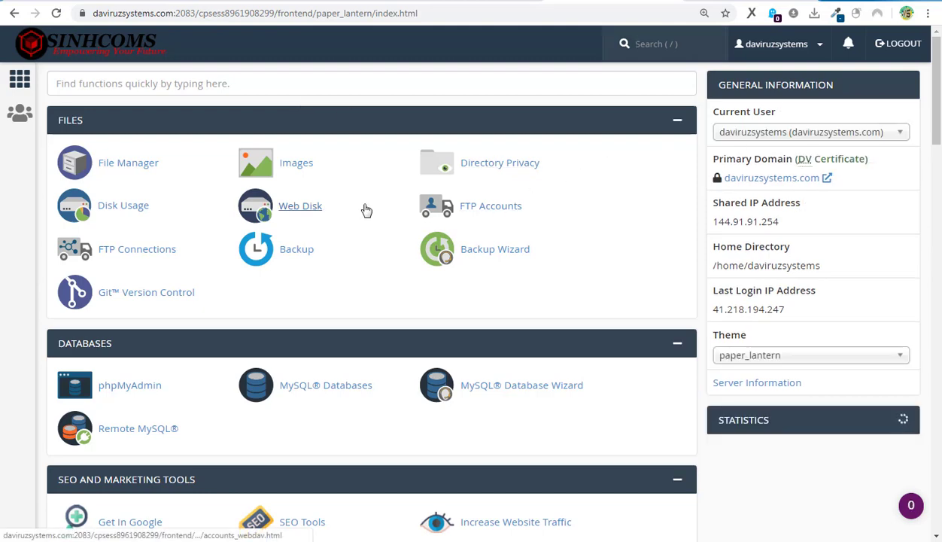
{"action": "left_click", "coordinate": [348, 395]}
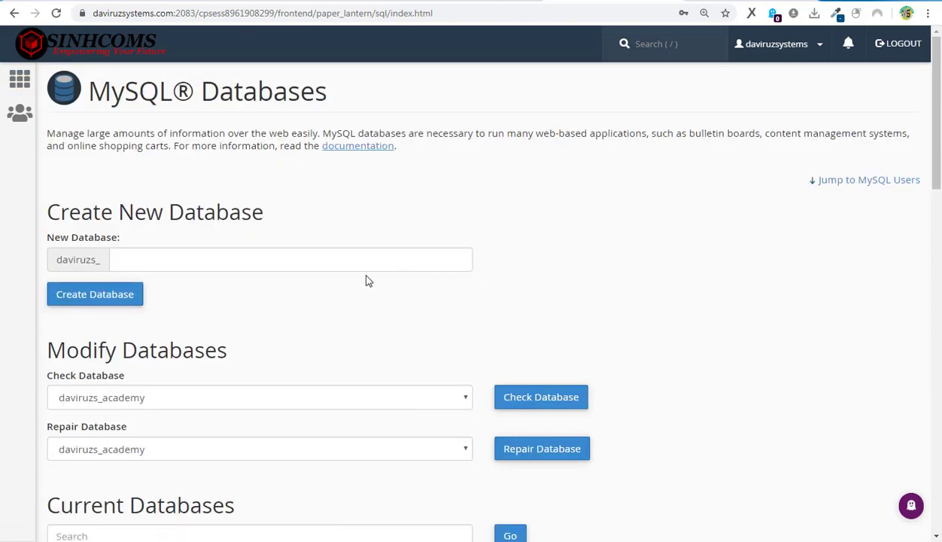
{"action": "left_click", "coordinate": [334, 262]}
{"action": "type", "text": "groc"}
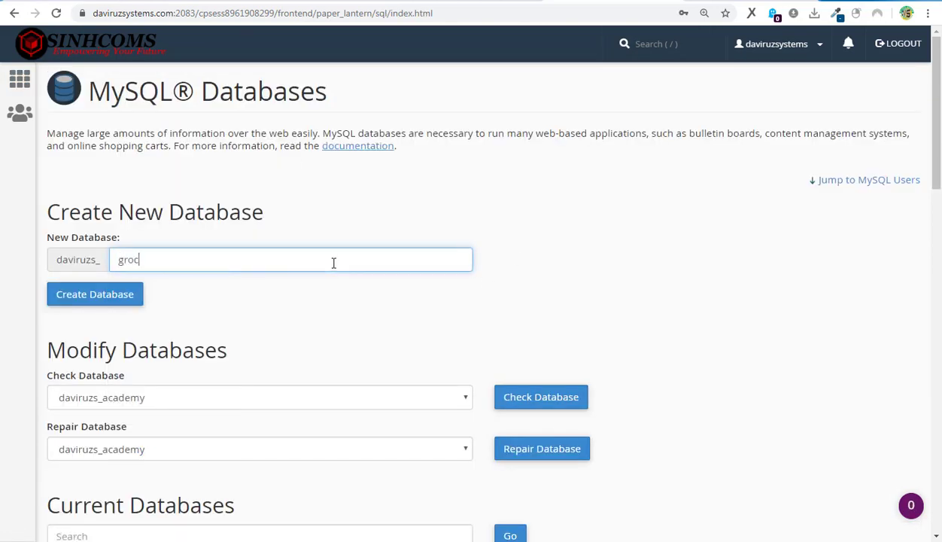
{"action": "type", "text": "ery1"}
{"action": "left_click", "coordinate": [97, 292]}
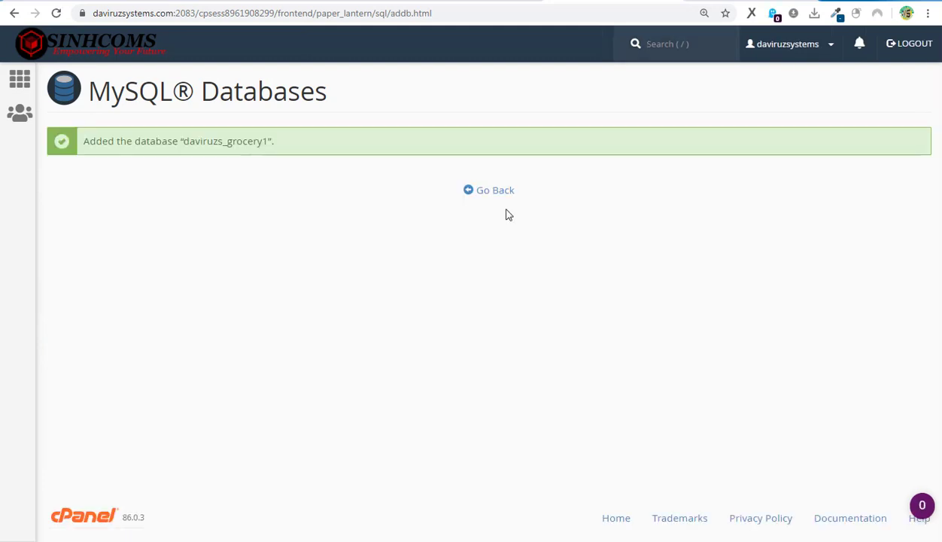
{"action": "left_click", "coordinate": [482, 192]}
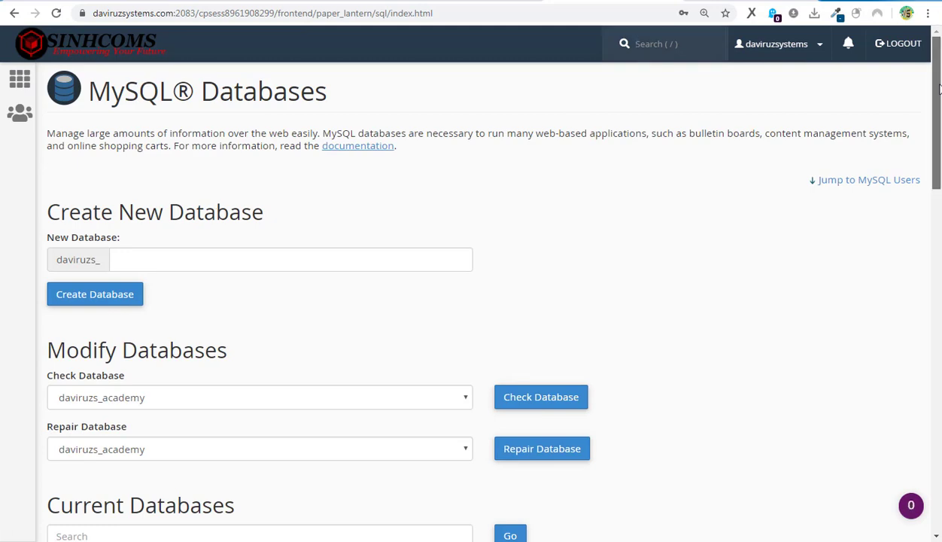
Add the existing MySQL user to the daviruzs_grocery1 database.
{"action": "left_click_drag", "start_coordinate": [938, 100], "coordinate": [933, 447]}
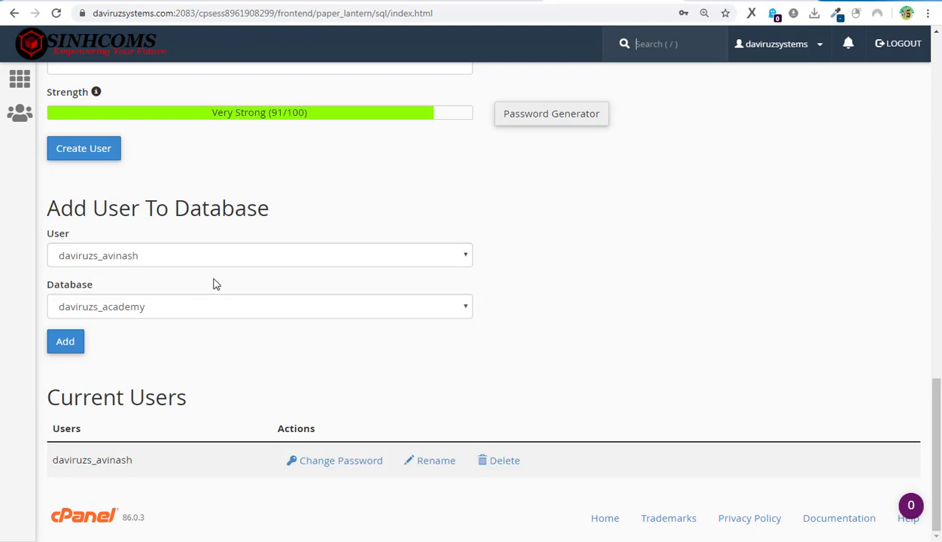
{"action": "left_click", "coordinate": [188, 307]}
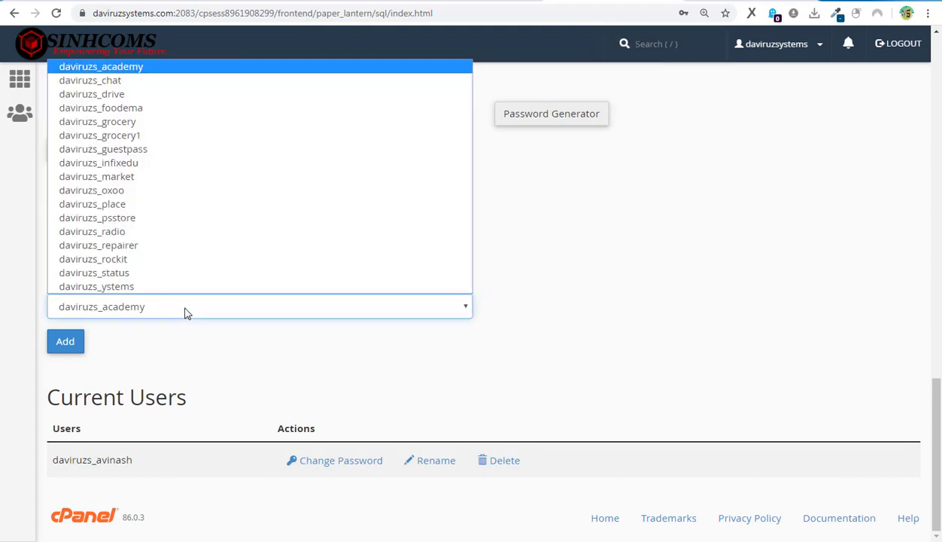
{"action": "left_click", "coordinate": [116, 140]}
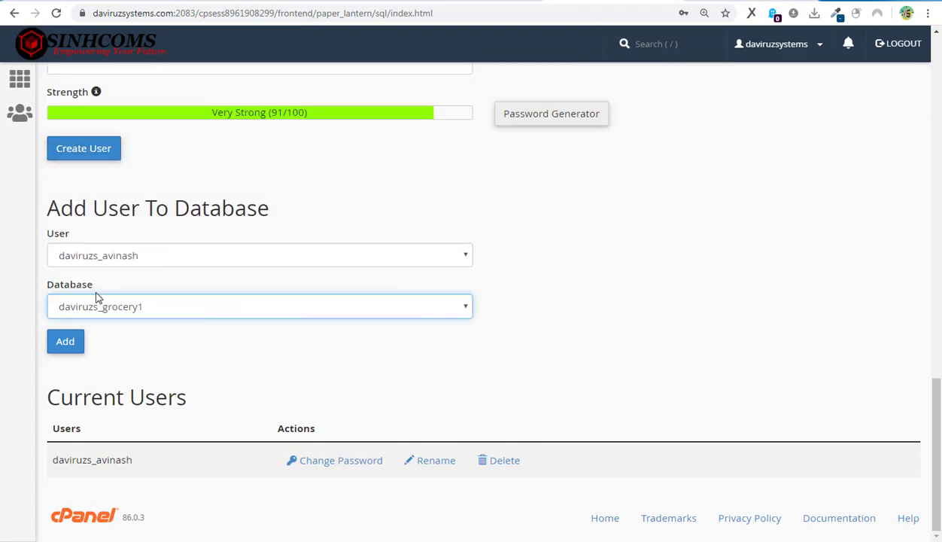
{"action": "left_click", "coordinate": [63, 348]}
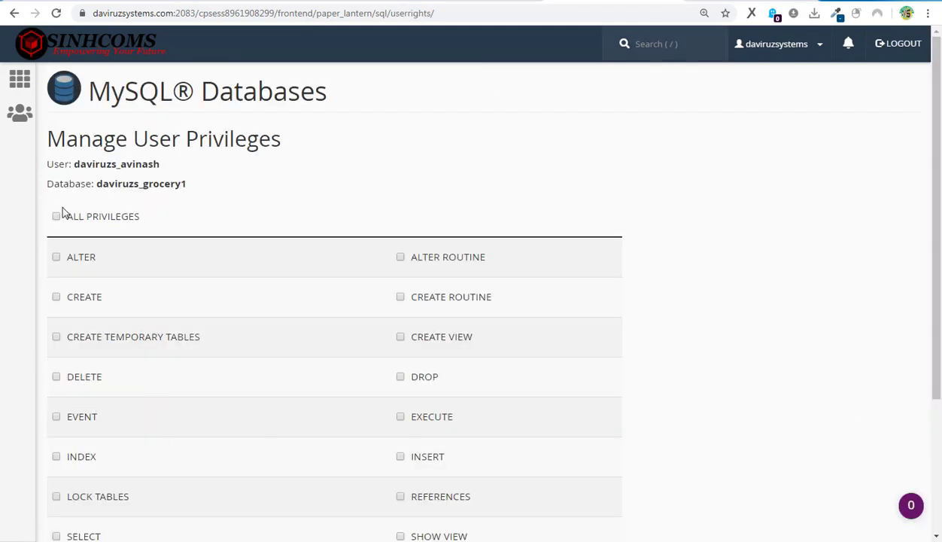
Grant the user ALL PRIVILEGES on the daviruzs_grocery1 database and apply the changes.
{"action": "left_click", "coordinate": [56, 217]}
{"action": "left_click", "coordinate": [938, 474]}
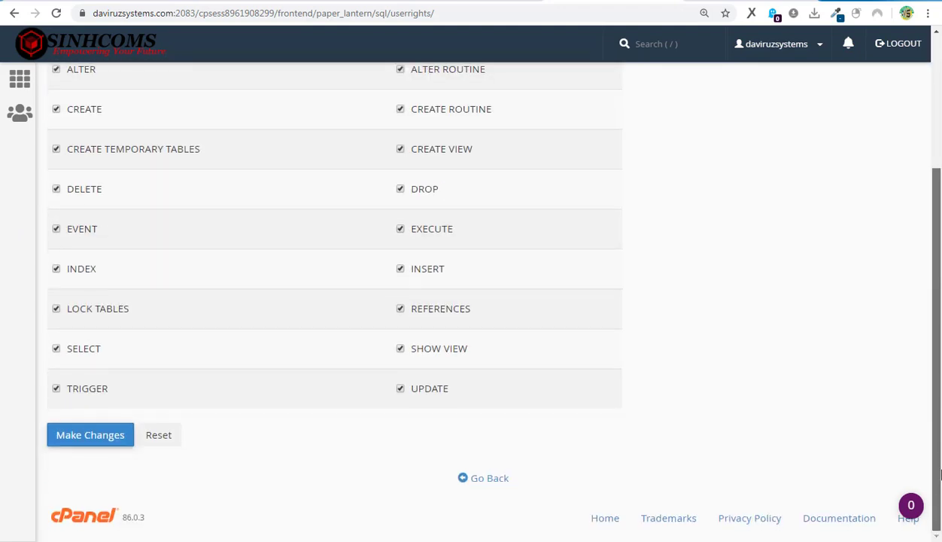
{"action": "left_click", "coordinate": [67, 443]}
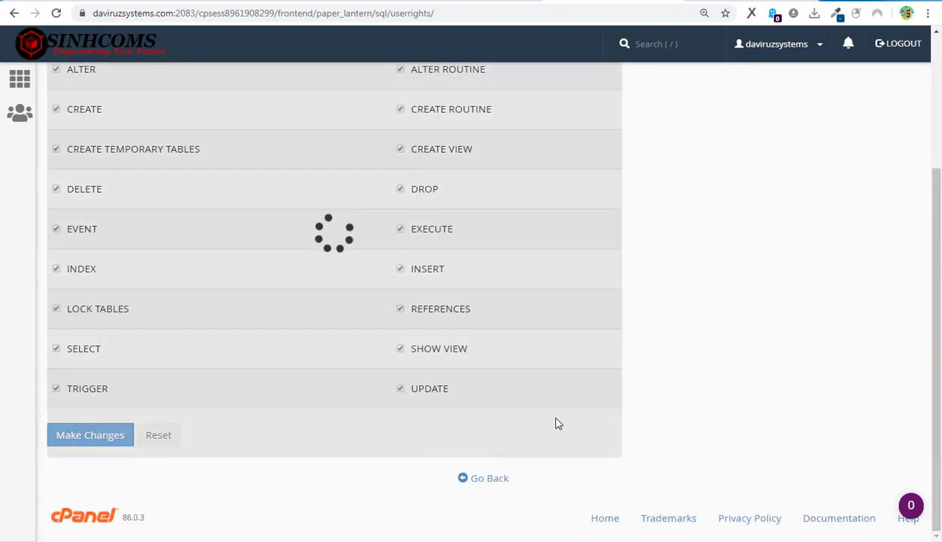
Open the grocery1.daviruzsystems.com folder in cPanel's File Manager and check its file upload page.
{"action": "scroll", "coordinate": [940, 167], "scroll_direction": "up", "scroll_amount": 2}
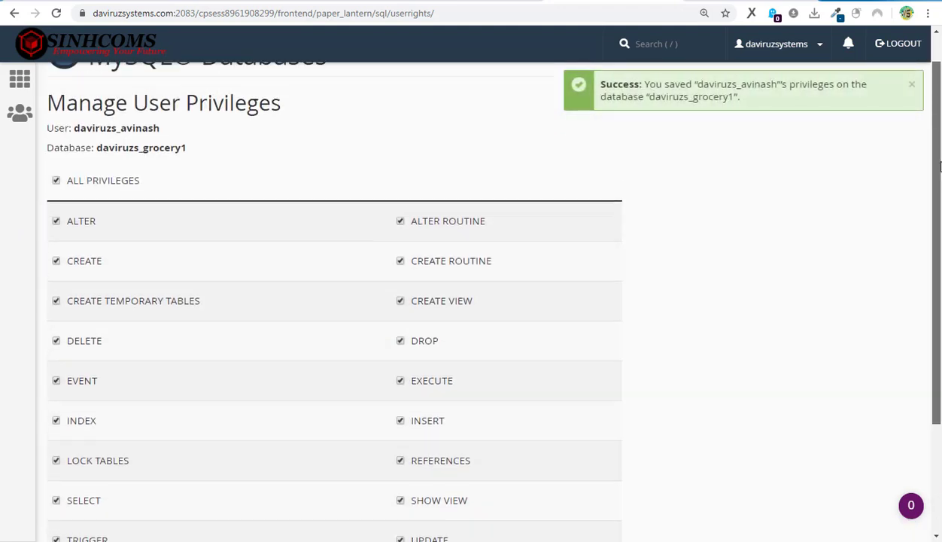
{"action": "scroll", "coordinate": [940, 167], "scroll_direction": "up", "scroll_amount": 1}
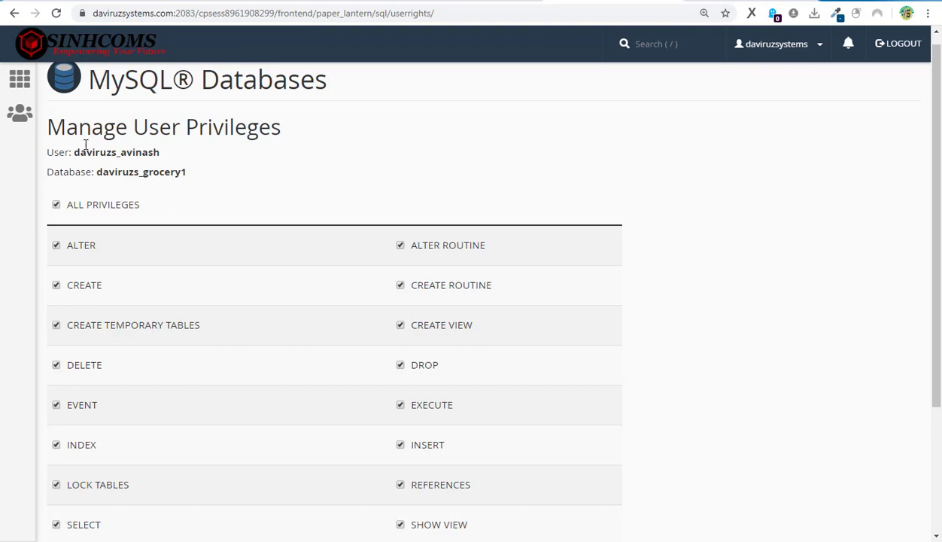
{"action": "left_click", "coordinate": [19, 81]}
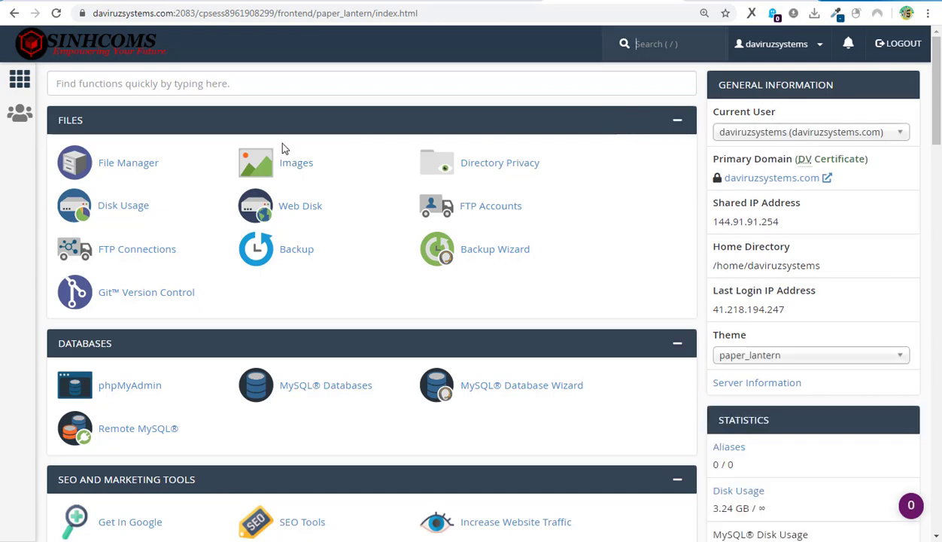
{"action": "left_click", "coordinate": [139, 167]}
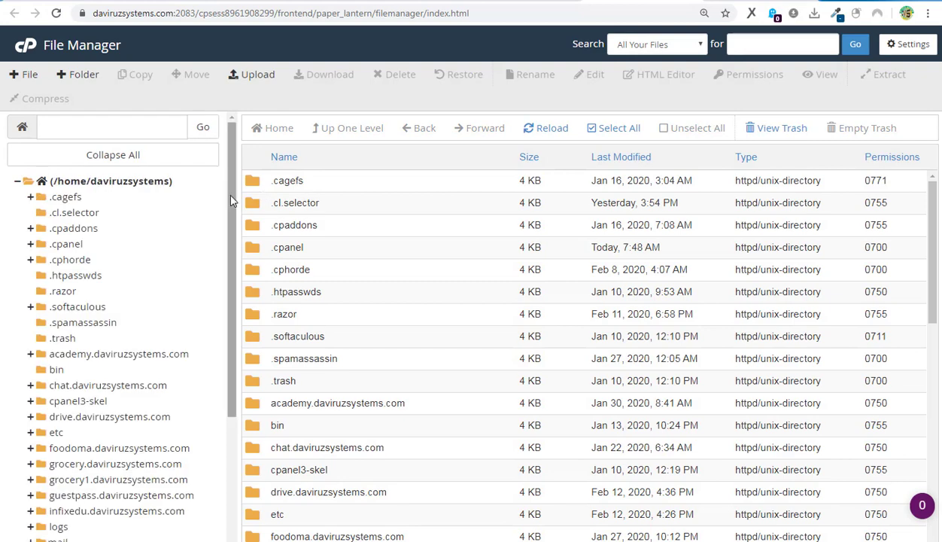
{"action": "left_click_drag", "start_coordinate": [230, 202], "coordinate": [218, 357]}
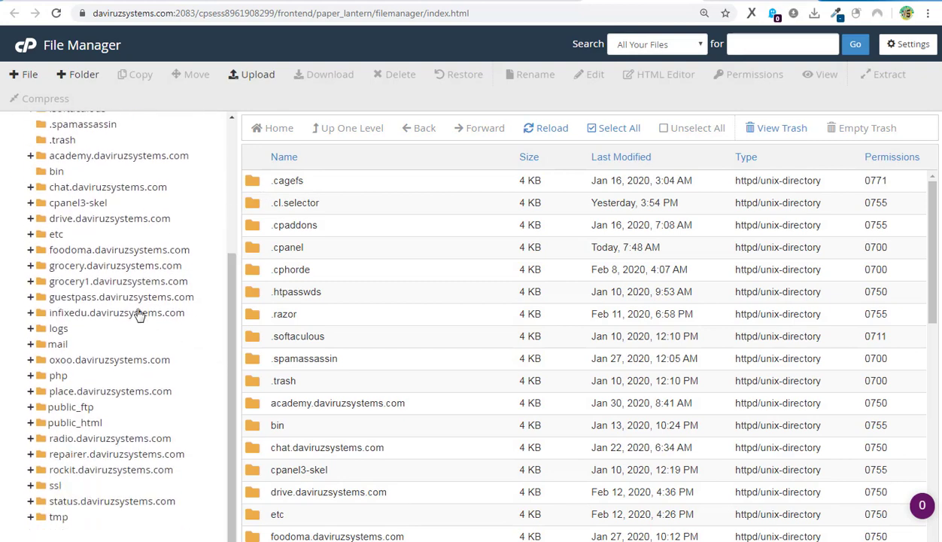
{"action": "left_click", "coordinate": [137, 282]}
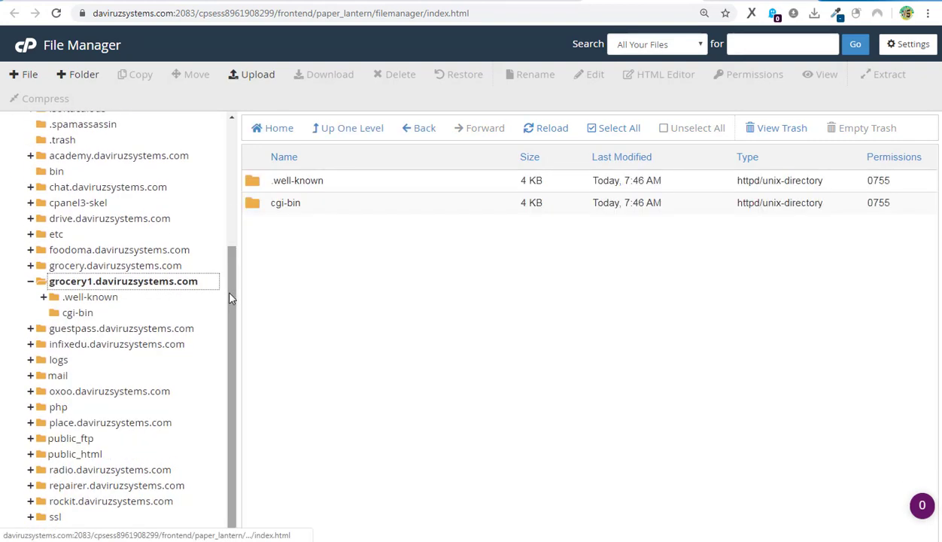
{"action": "left_click", "coordinate": [252, 74]}
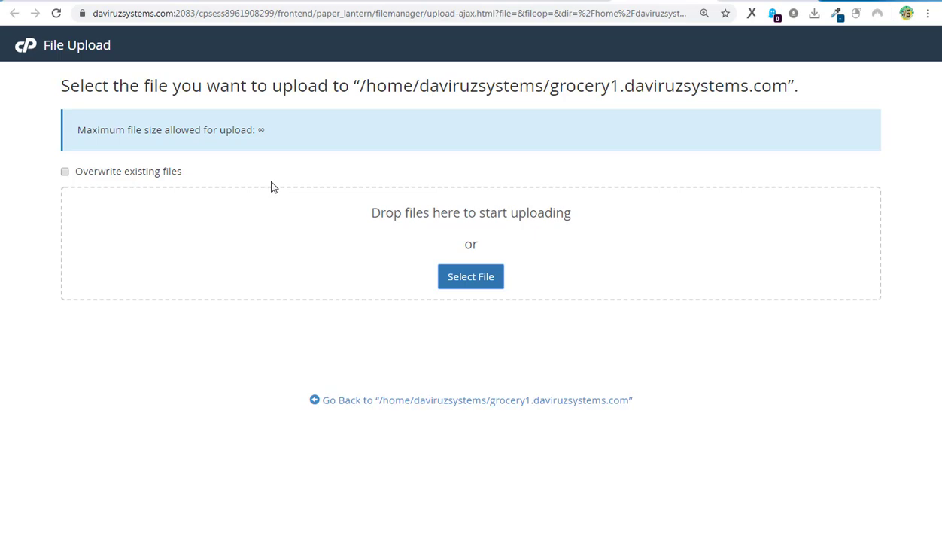
{"action": "left_click", "coordinate": [707, 1]}
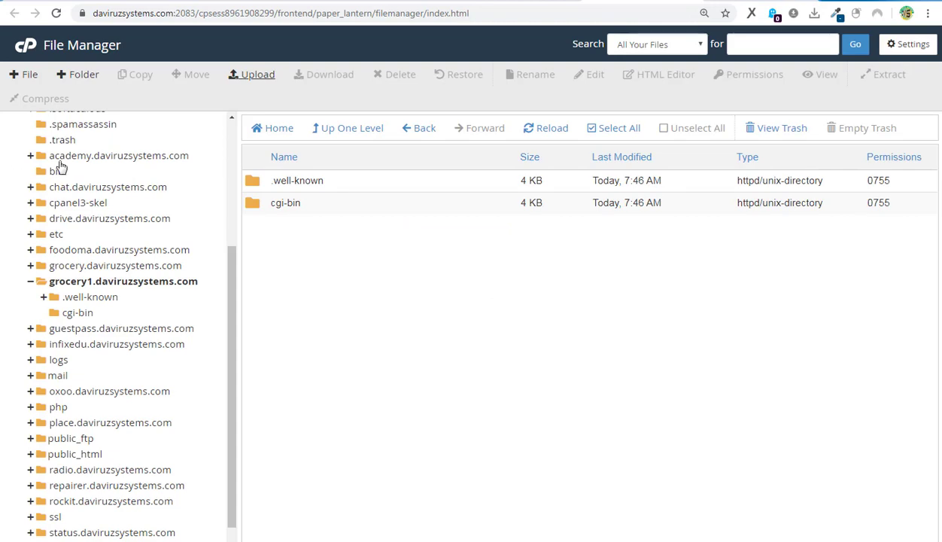
Copy Backend-codes.zip from the grocery.daviruzsystems.com folder to /grocery1.daviruzsystems.com.
{"action": "left_click", "coordinate": [101, 267]}
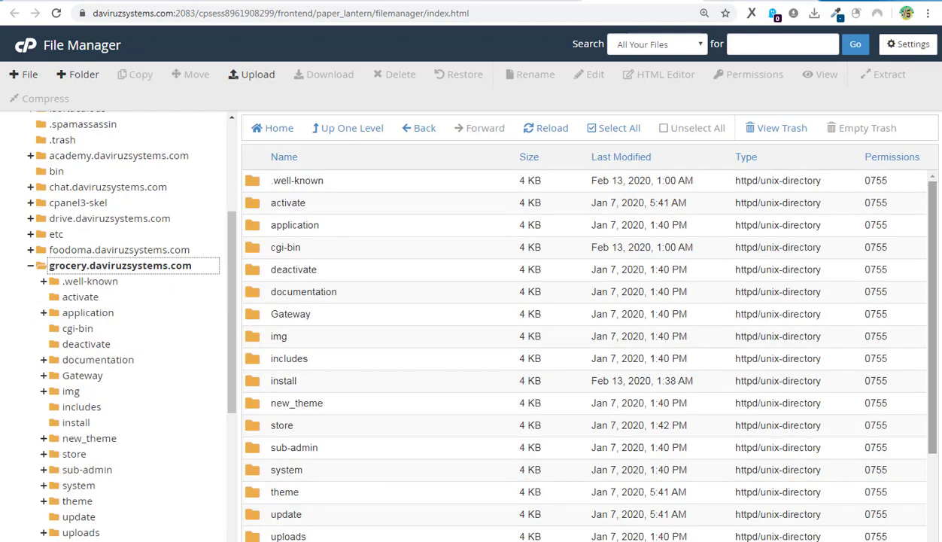
{"action": "left_click_drag", "start_coordinate": [932, 251], "coordinate": [919, 379]}
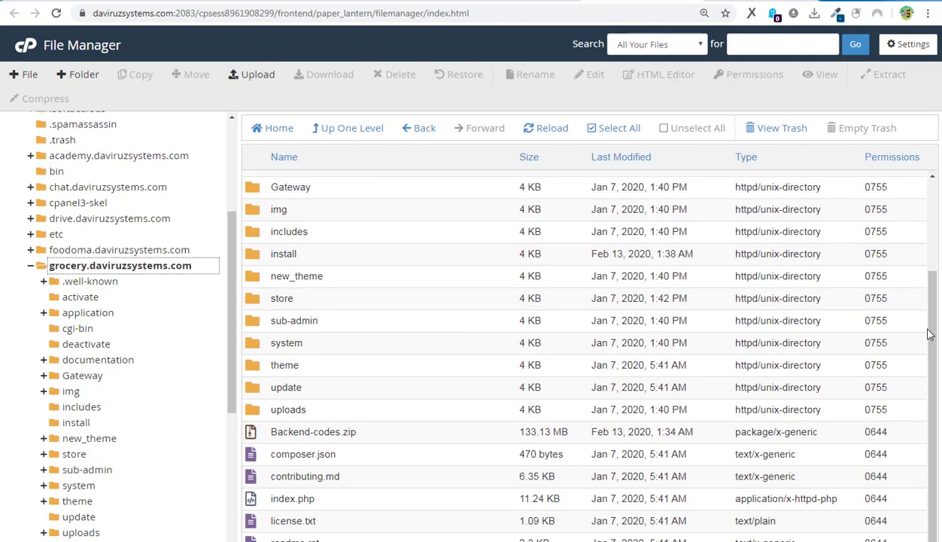
{"action": "left_click", "coordinate": [289, 433]}
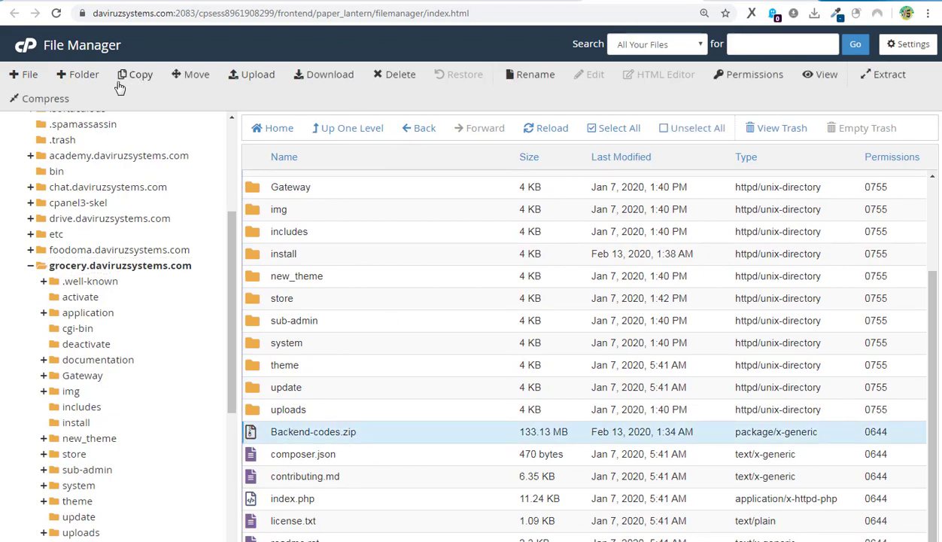
{"action": "left_click", "coordinate": [139, 77]}
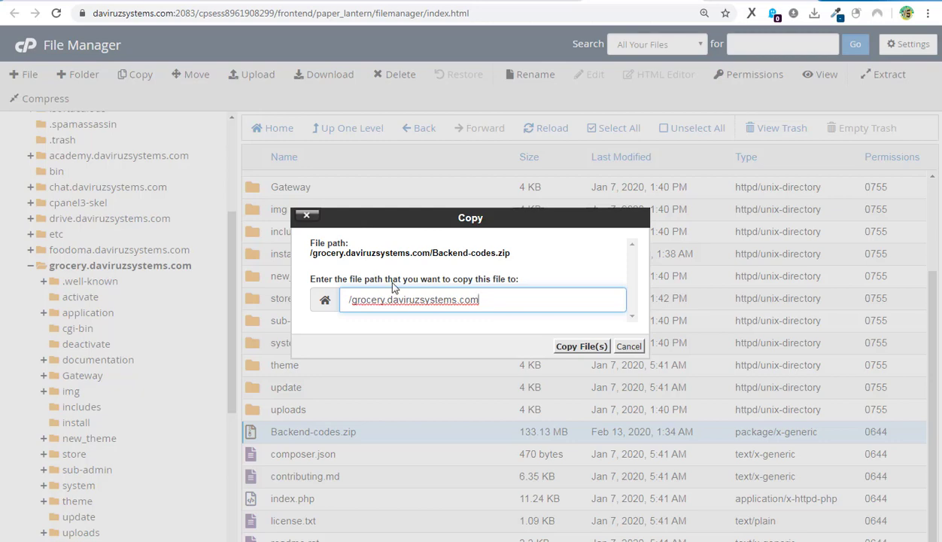
{"action": "left_click_drag", "start_coordinate": [381, 299], "coordinate": [386, 299]}
{"action": "type", "text": "1"}
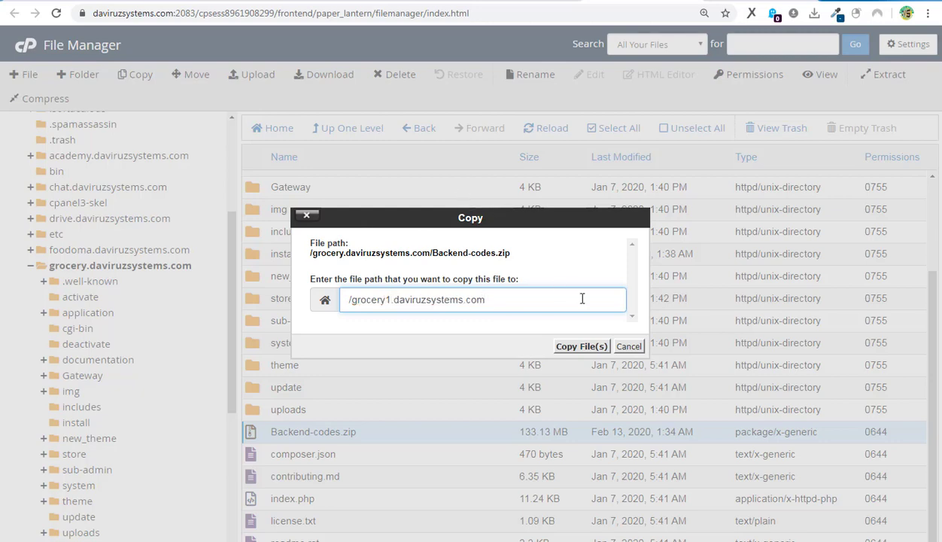
{"action": "left_click", "coordinate": [581, 347]}
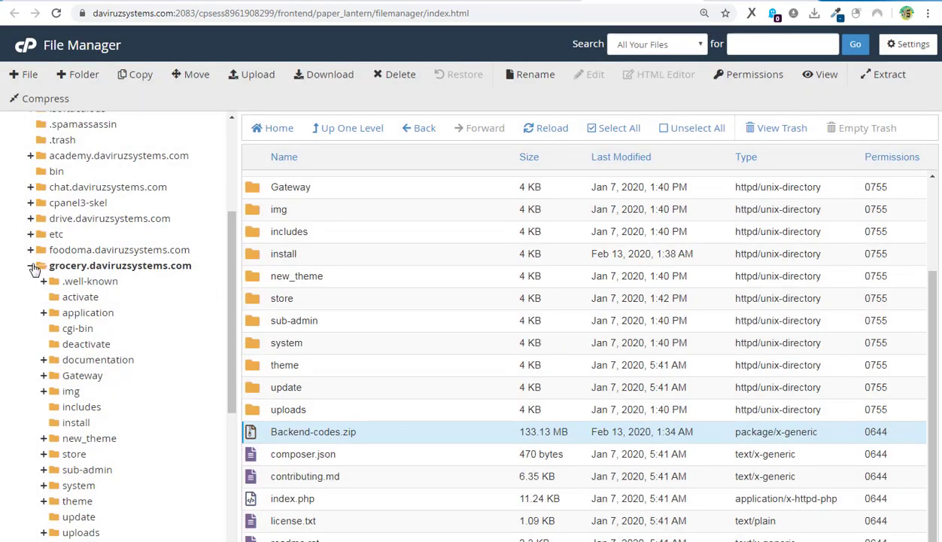
Extract Backend-codes.zip inside the grocery1.daviruzsystems.com folder and close the extraction results.
{"action": "left_click", "coordinate": [32, 266]}
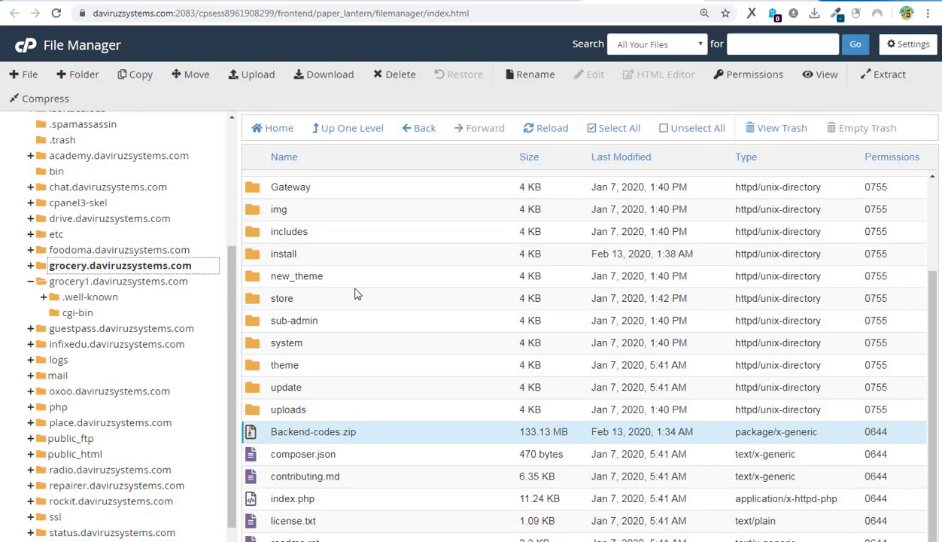
{"action": "left_click", "coordinate": [119, 284]}
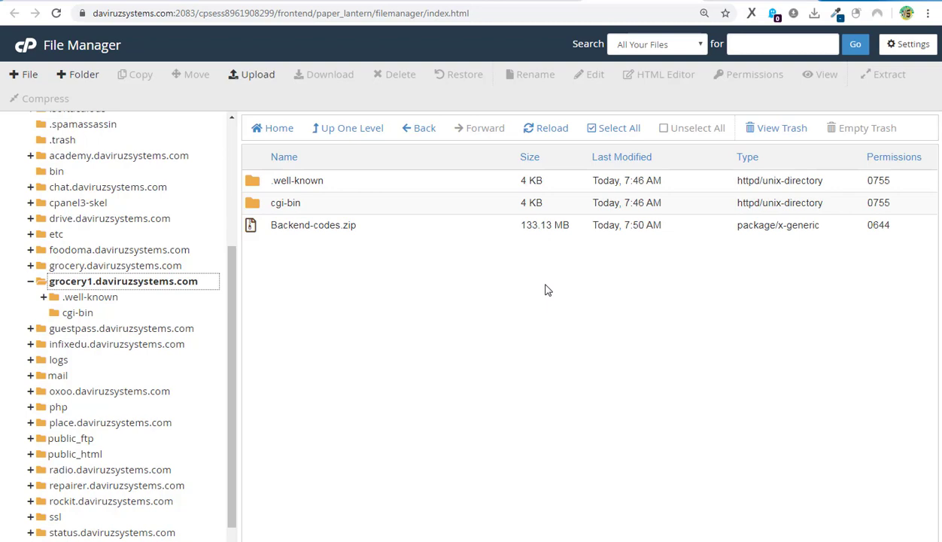
{"action": "right_click", "coordinate": [323, 227]}
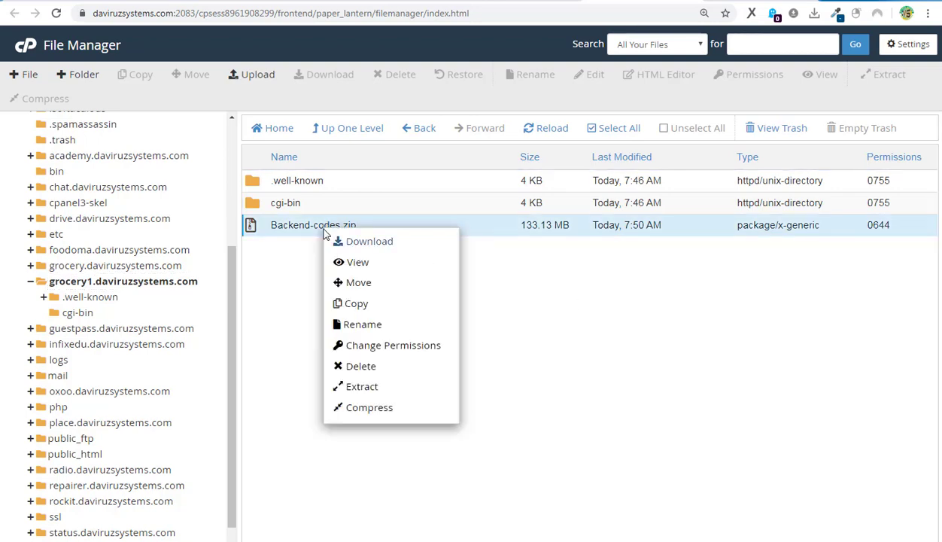
{"action": "left_click", "coordinate": [362, 386]}
{"action": "left_click", "coordinate": [601, 355]}
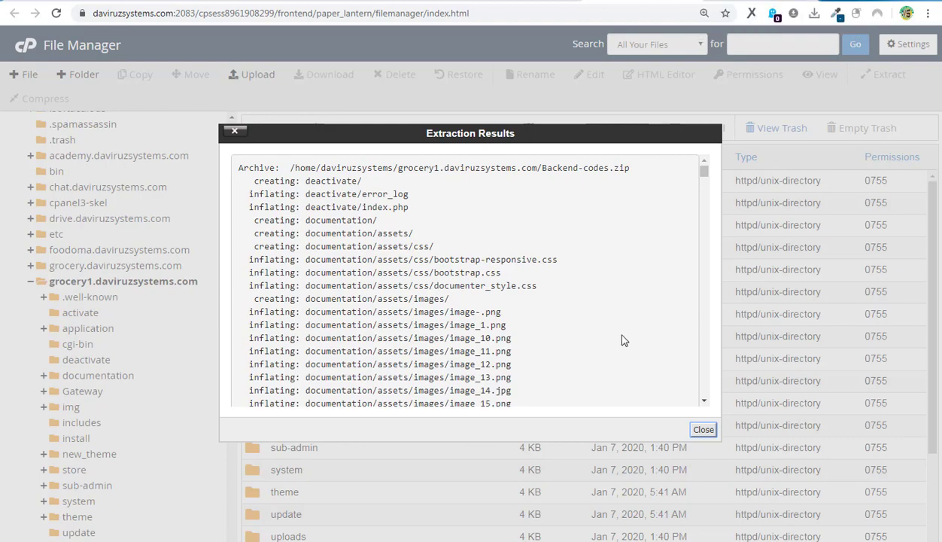
{"action": "left_click", "coordinate": [701, 430]}
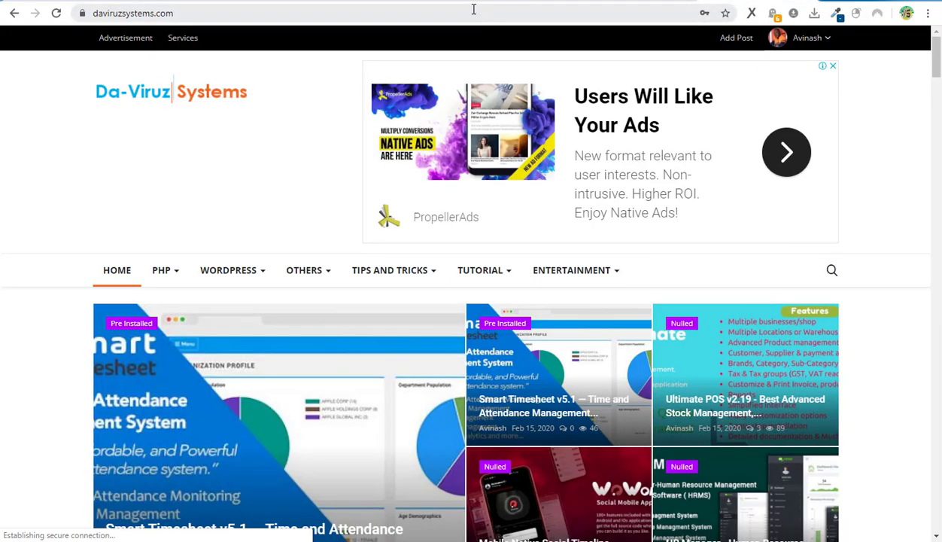
{"action": "left_click", "coordinate": [473, 8]}
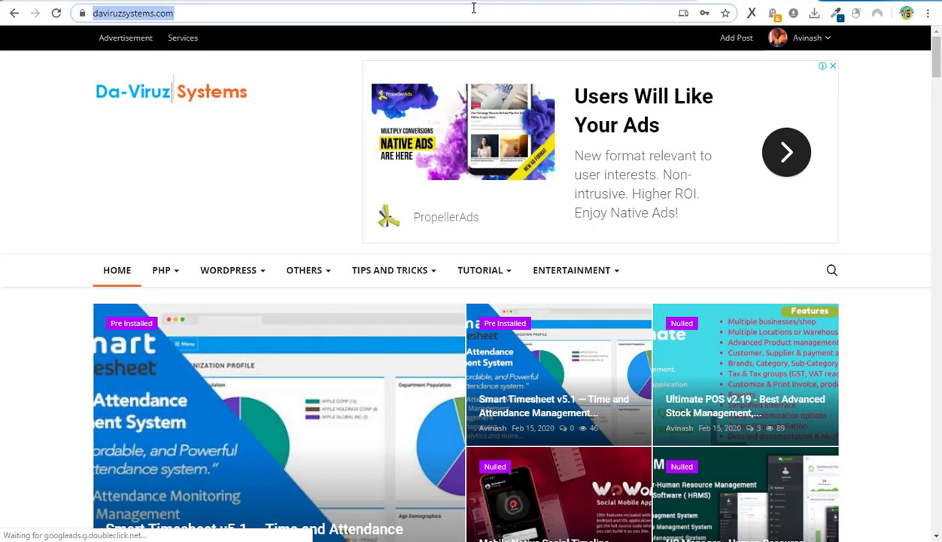
{"action": "key", "text": "Home"}
{"action": "type", "text": "g"}
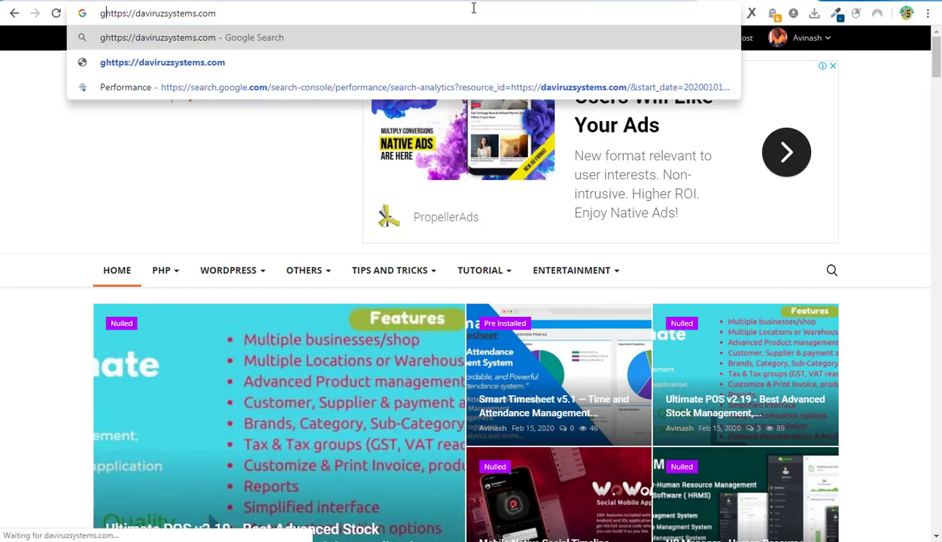
{"action": "type", "text": "ro"}
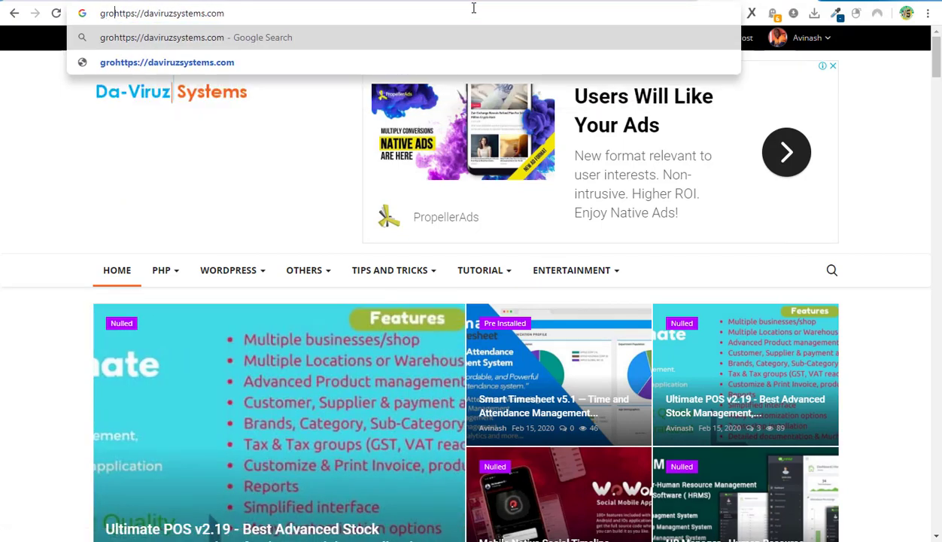
{"action": "key", "text": "BackSpace"}
{"action": "key", "text": "BackSpace"}
{"action": "key", "text": "BackSpace"}
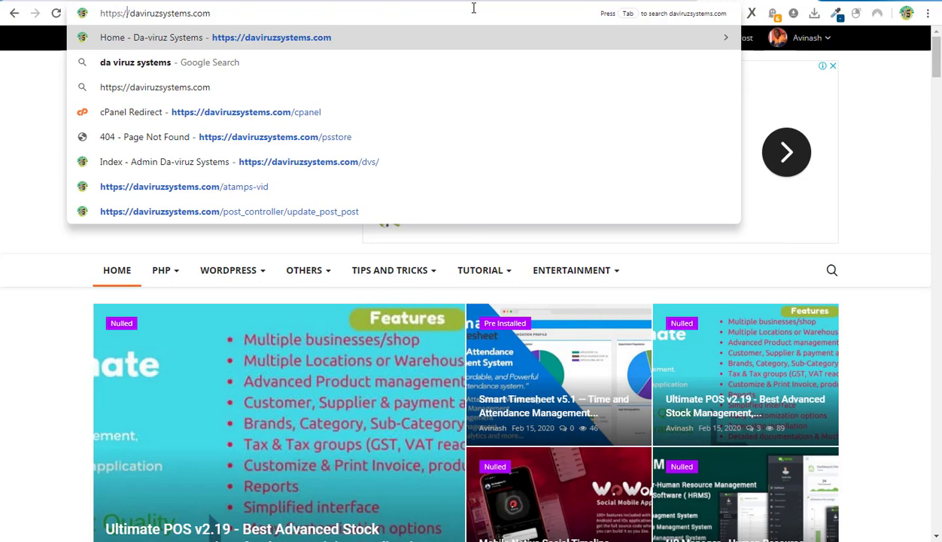
{"action": "type", "text": "groc"}
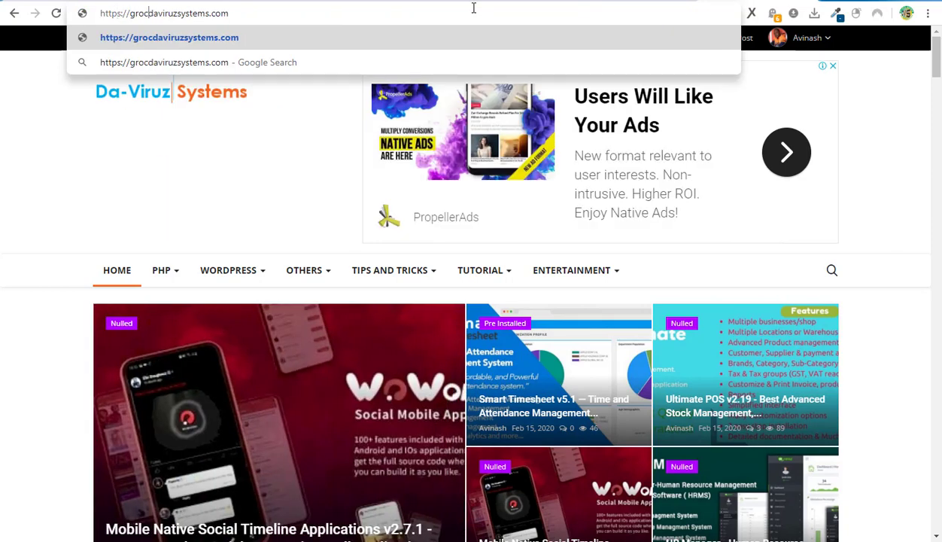
{"action": "type", "text": "ery1."}
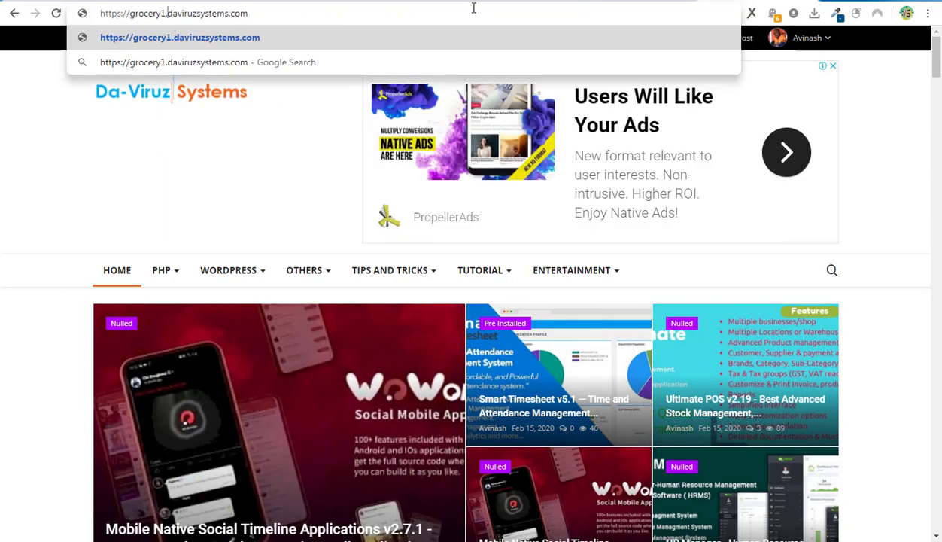
{"action": "key", "text": "Return"}
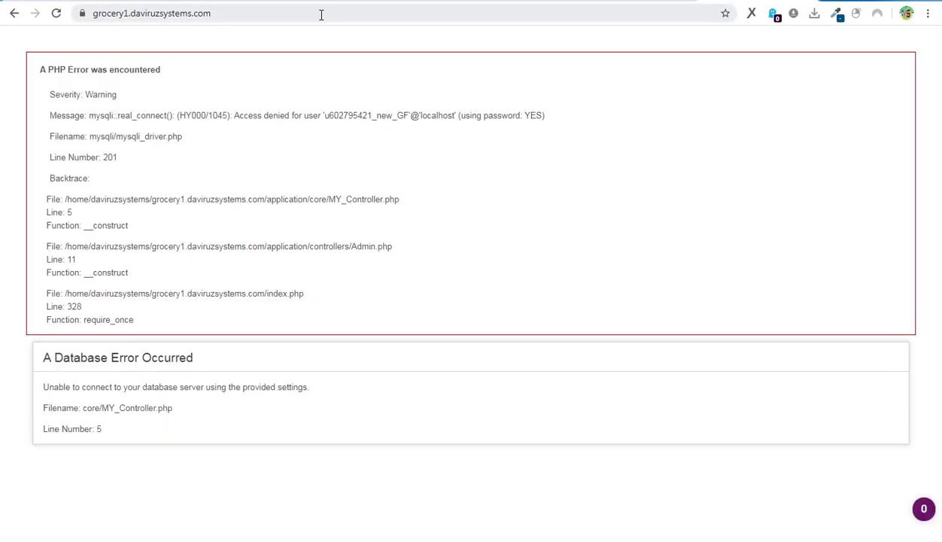
{"action": "left_click", "coordinate": [252, 10]}
{"action": "left_click", "coordinate": [262, 14]}
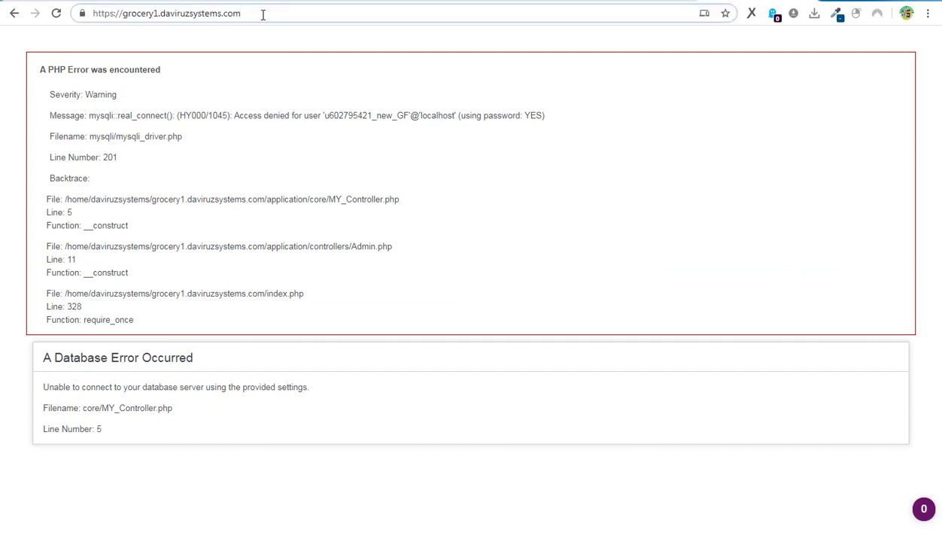
{"action": "type", "text": "/install"}
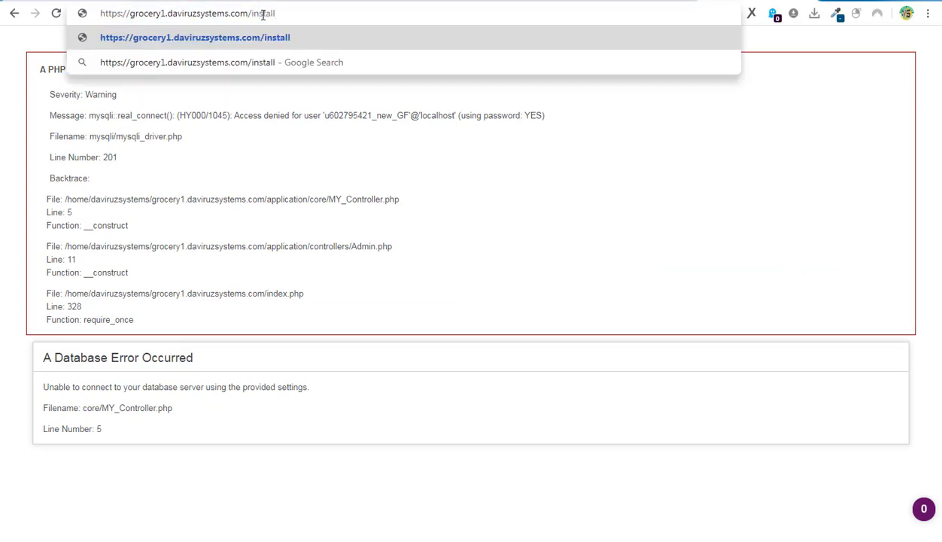
{"action": "key", "text": "Return"}
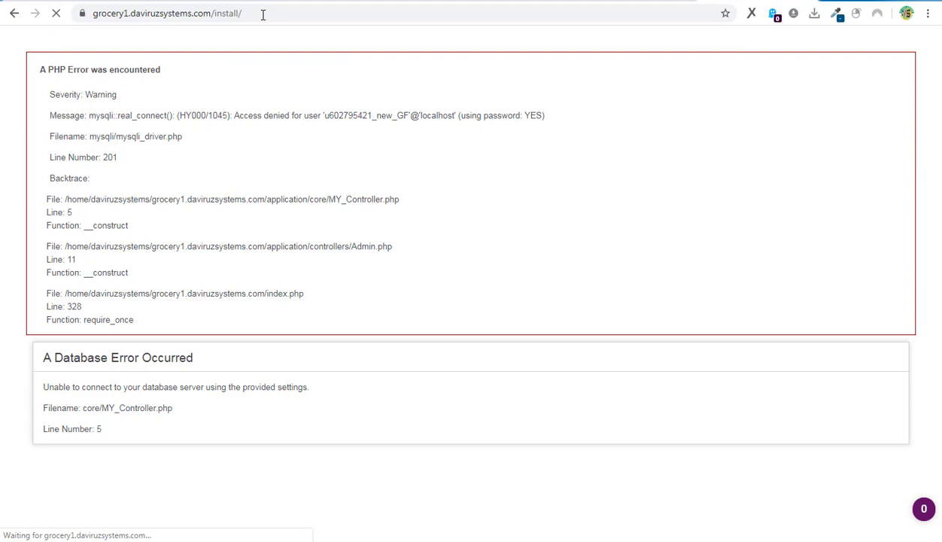
{"action": "key", "text": "ctrl+Tab"}
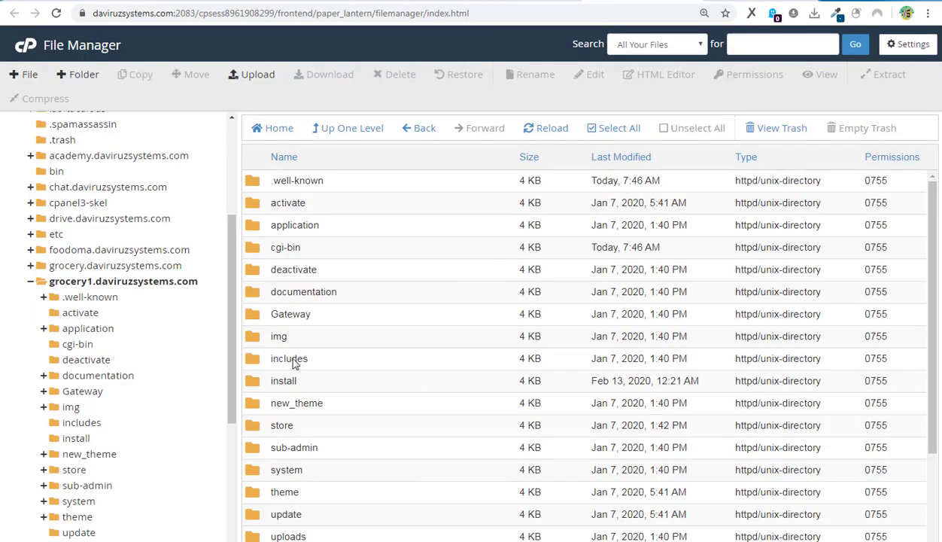
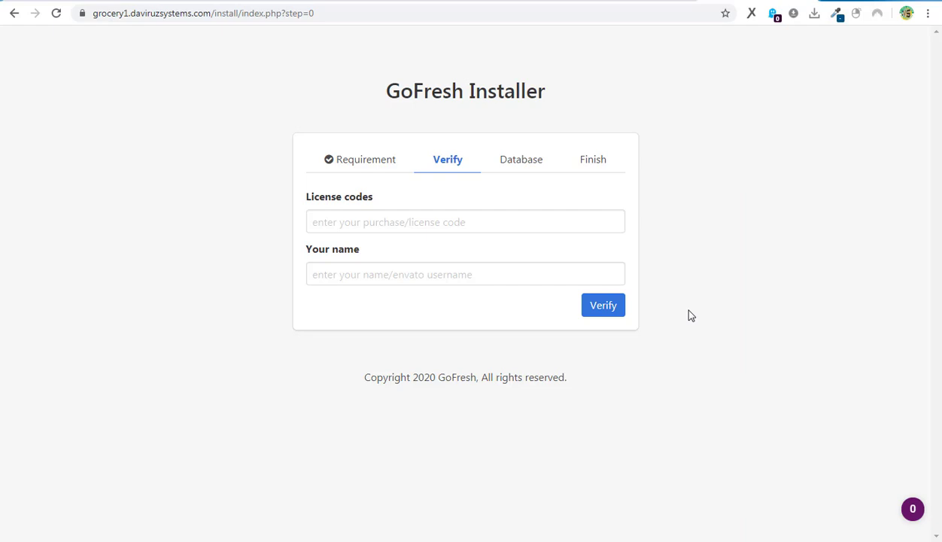
Paste the license code and the buyer's name into the GoFresh Installer, verify them, and continue to the Database stage.
{"action": "left_click", "coordinate": [346, 219]}
{"action": "key", "text": "ctrl+v"}
{"action": "key", "text": "Tab"}
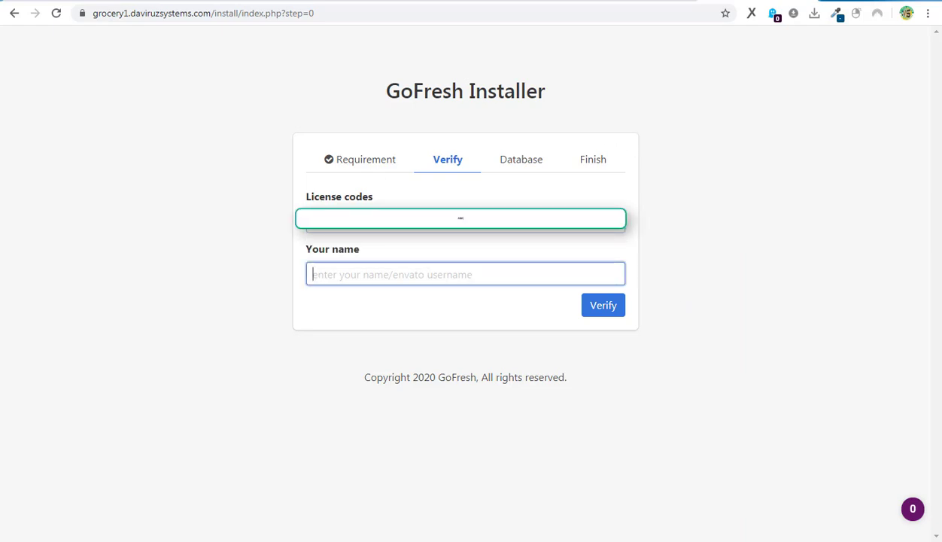
{"action": "key", "text": "ctrl+v"}
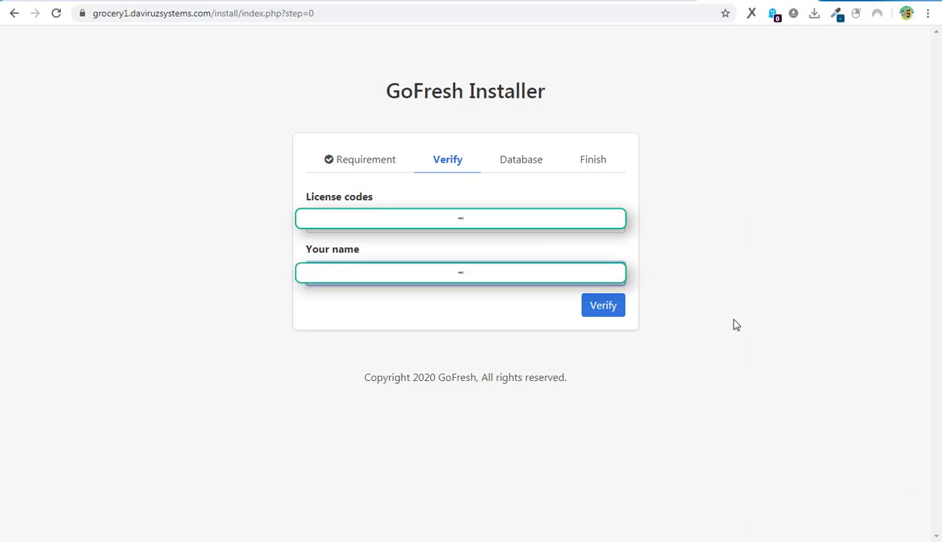
{"action": "left_click", "coordinate": [609, 305]}
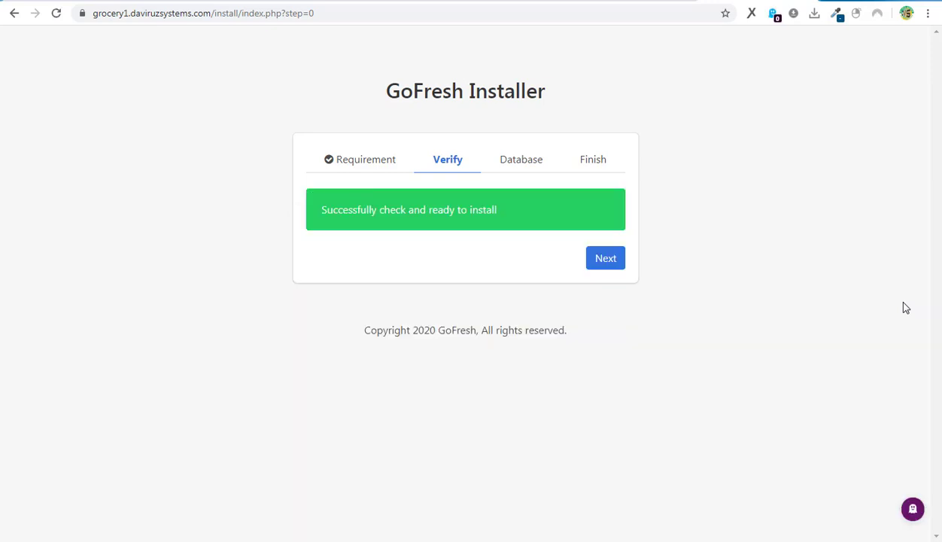
{"action": "left_click", "coordinate": [609, 260]}
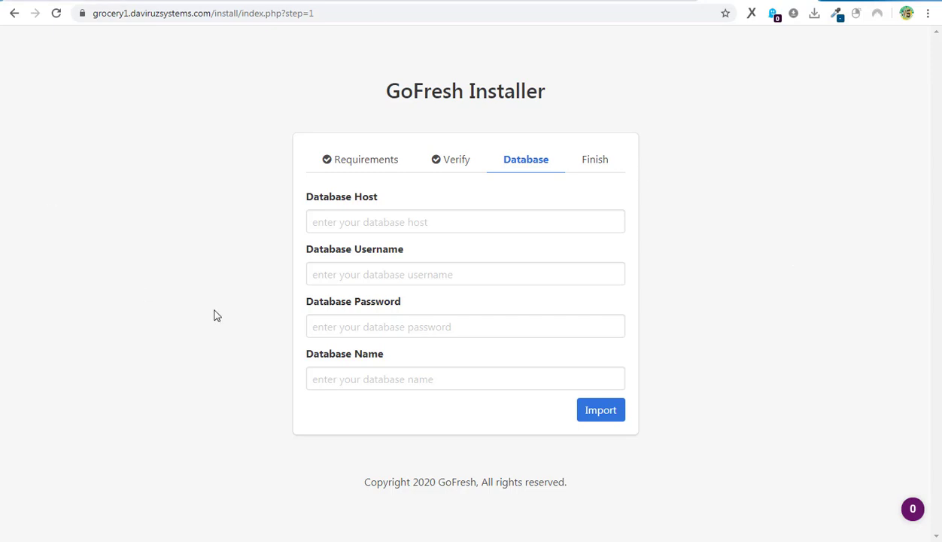
Set the database host to localhost in the GoFresh Installer's Database stage.
{"action": "left_click", "coordinate": [368, 225]}
{"action": "type", "text": "lo"}
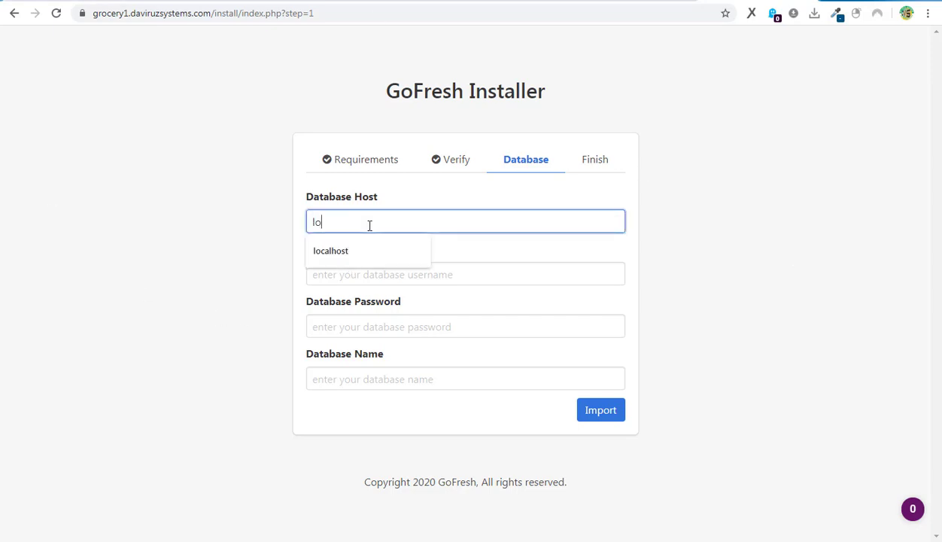
{"action": "left_click", "coordinate": [368, 249]}
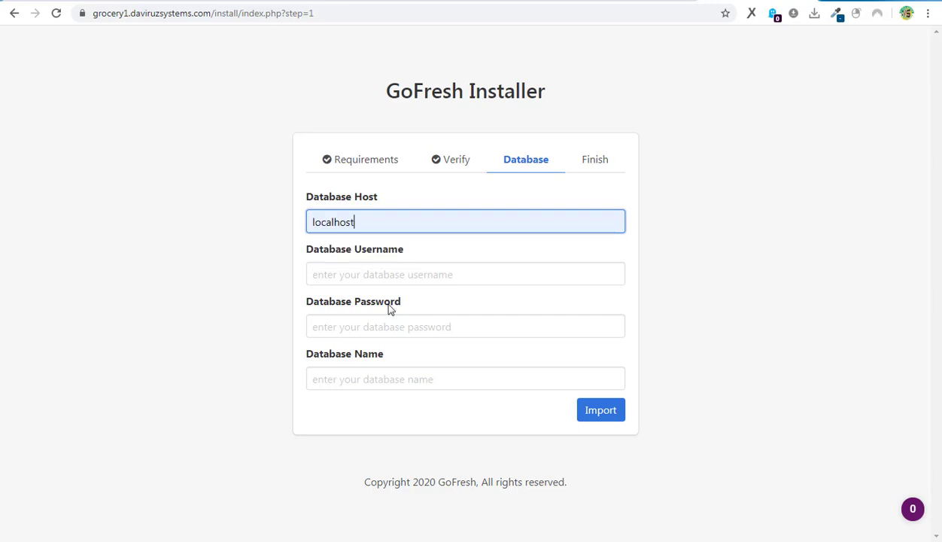
Fill in the database username and the database password in the installer's Database form.
{"action": "left_click", "coordinate": [397, 274]}
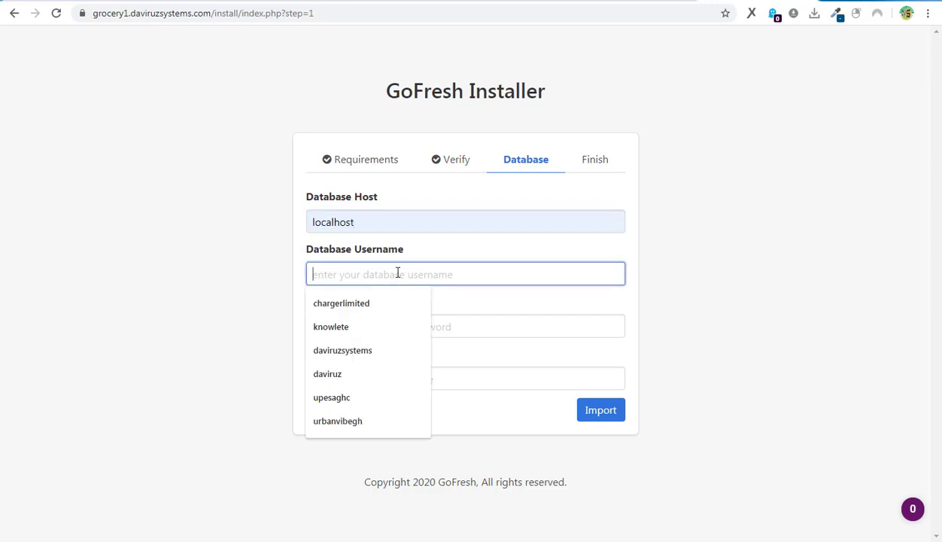
{"action": "type", "text": "davriu"}
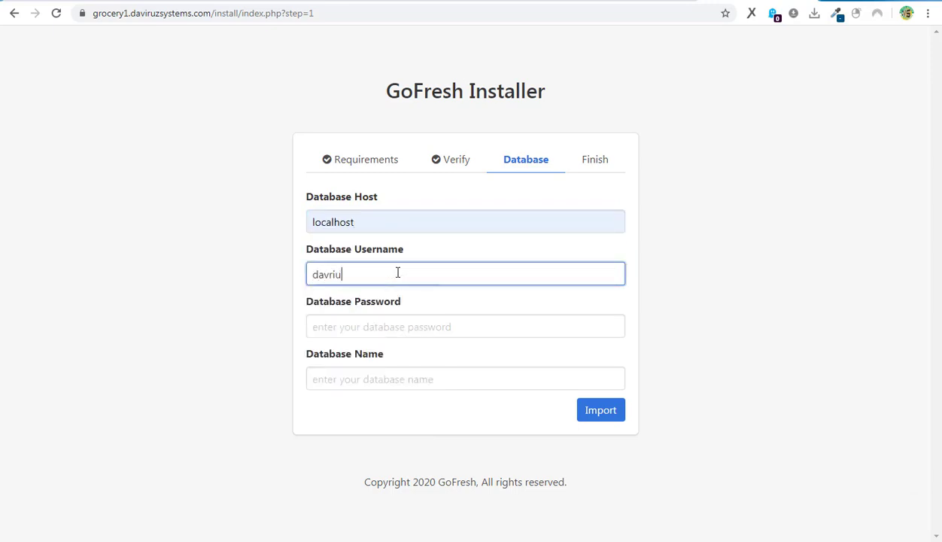
{"action": "key", "text": "BackSpace"}
{"action": "key", "text": "BackSpace"}
{"action": "key", "text": "BackSpace"}
{"action": "type", "text": "iruzs"}
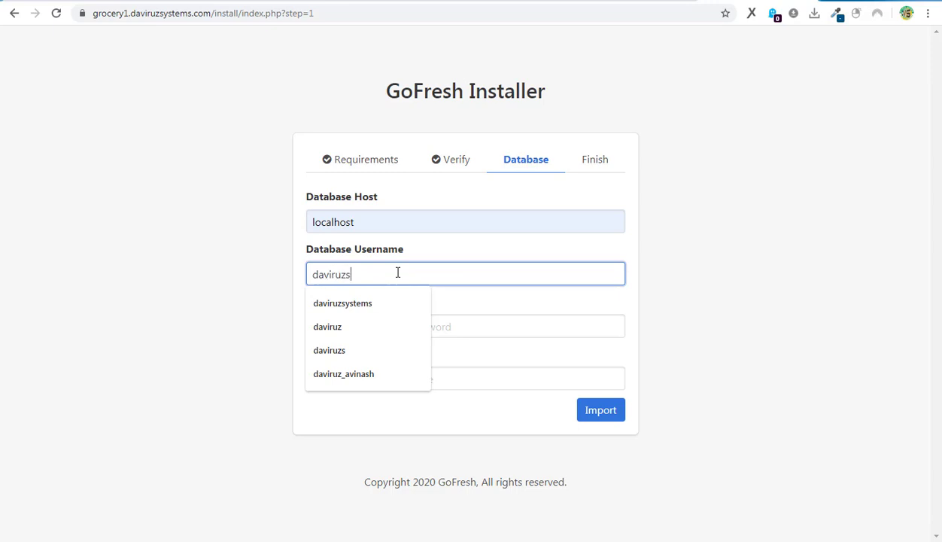
{"action": "type", "text": "_avinash"}
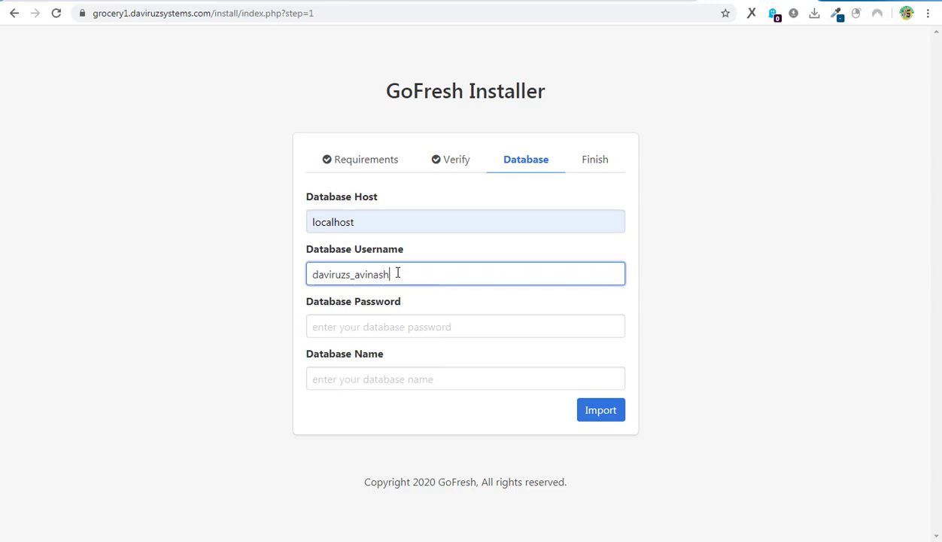
{"action": "key", "text": "Tab"}
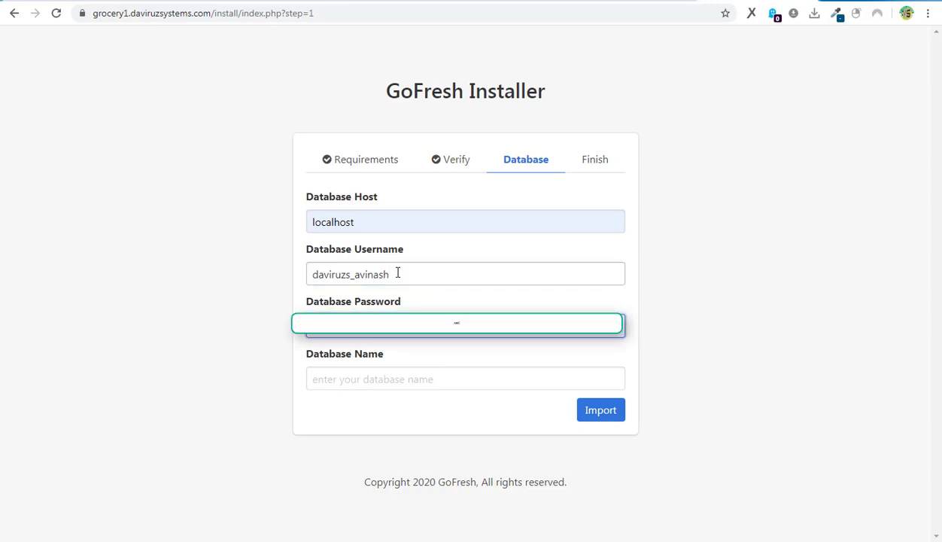
Import the database using the database name daviruzs_grocery1 and continue to the installer's Finish stage.
{"action": "left_click", "coordinate": [418, 378]}
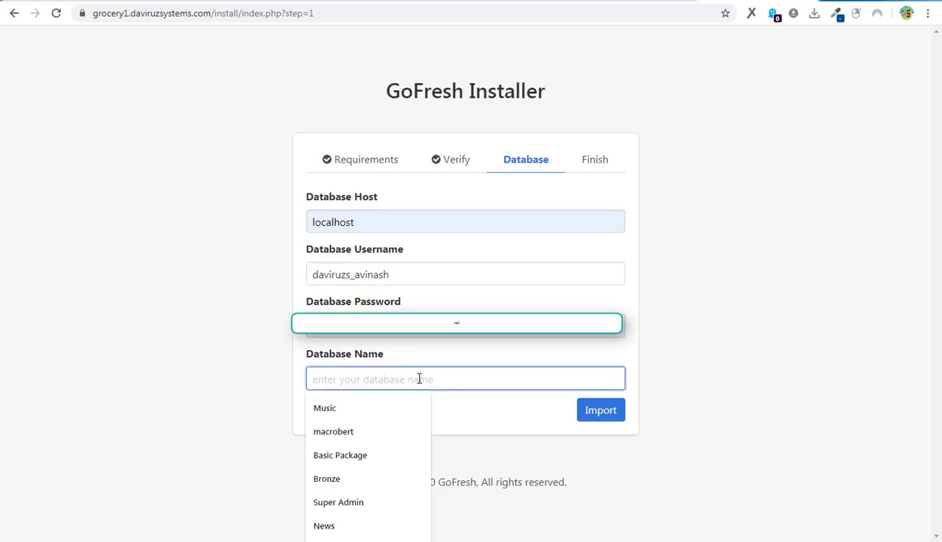
{"action": "type", "text": "davri"}
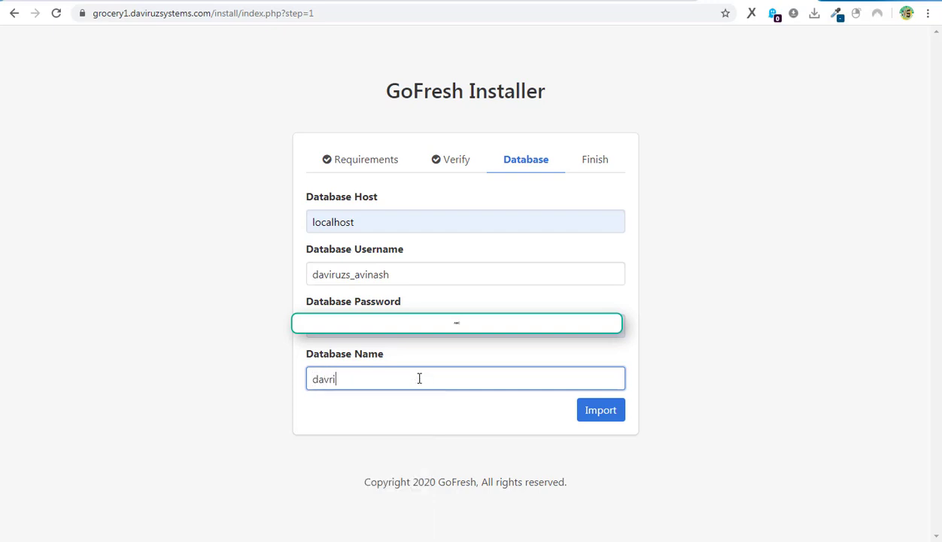
{"action": "key", "text": "BackSpace"}
{"action": "type", "text": "r"}
{"action": "key", "text": "BackSpace"}
{"action": "type", "text": "iruzs_grocery1"}
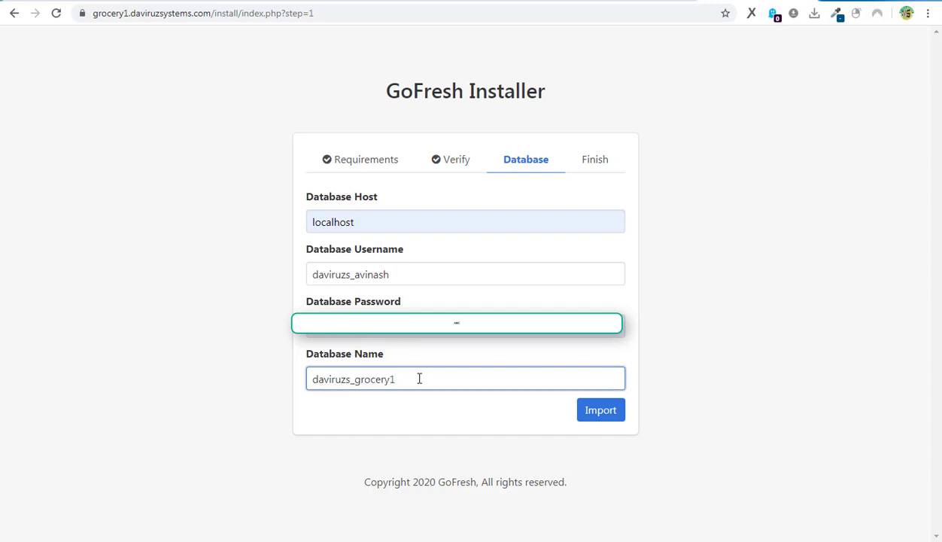
{"action": "left_click", "coordinate": [604, 413]}
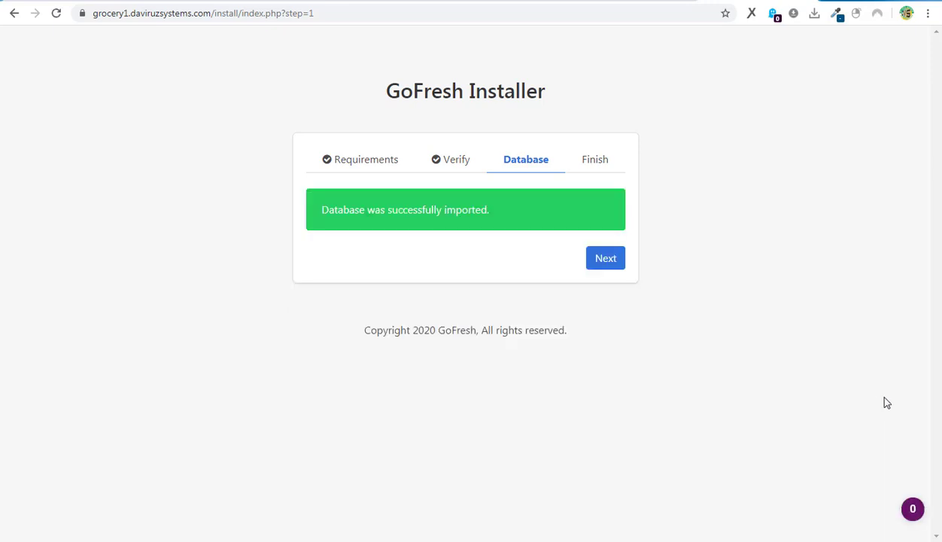
{"action": "left_click", "coordinate": [604, 259]}
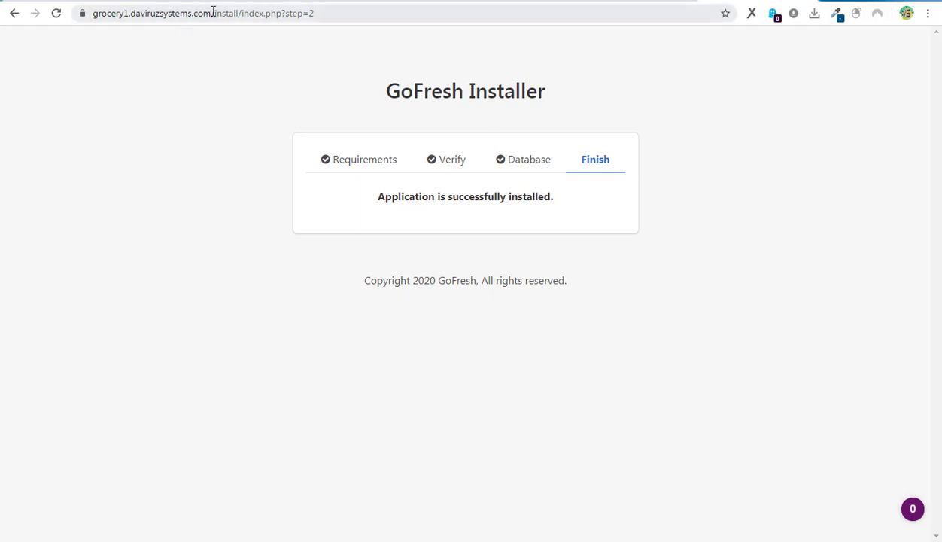
{"action": "left_click_drag", "start_coordinate": [213, 12], "coordinate": [719, 10]}
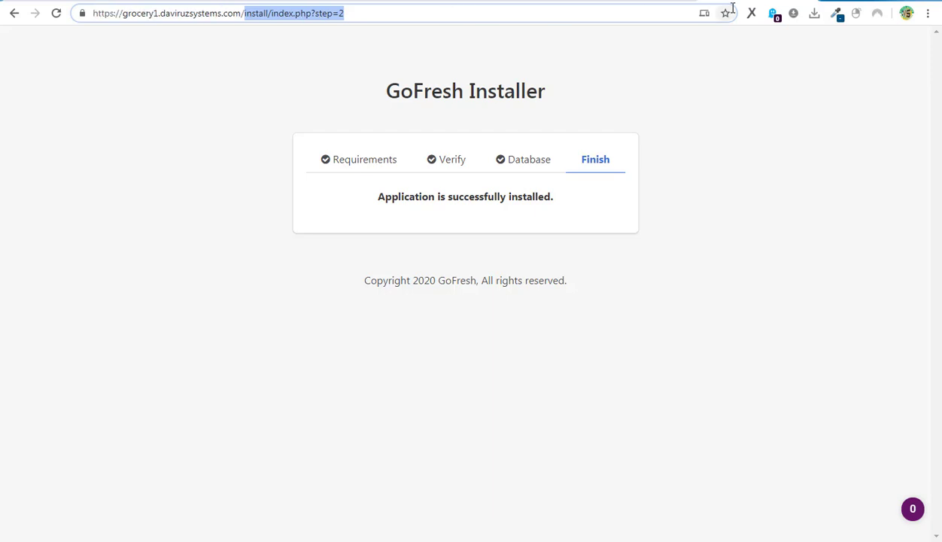
{"action": "key", "text": "BackSpace"}
{"action": "key", "text": "Return"}
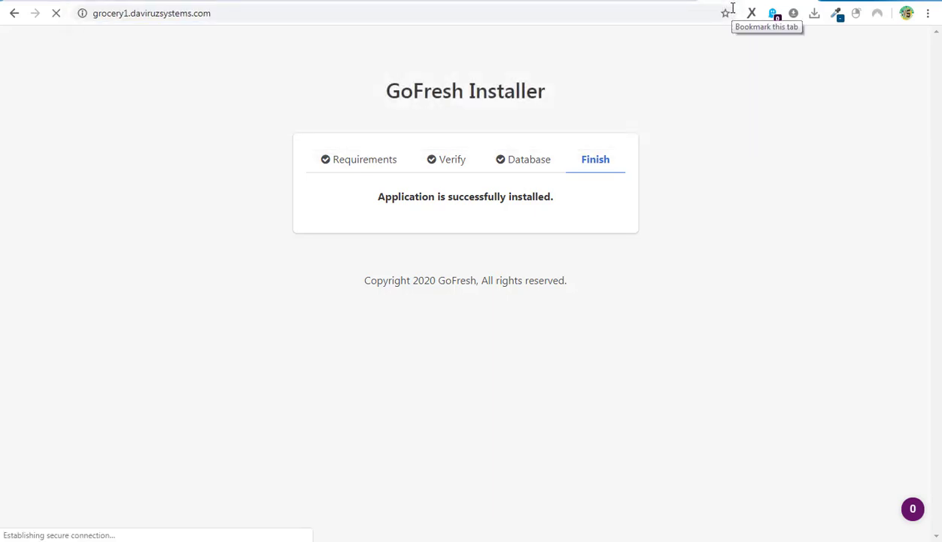